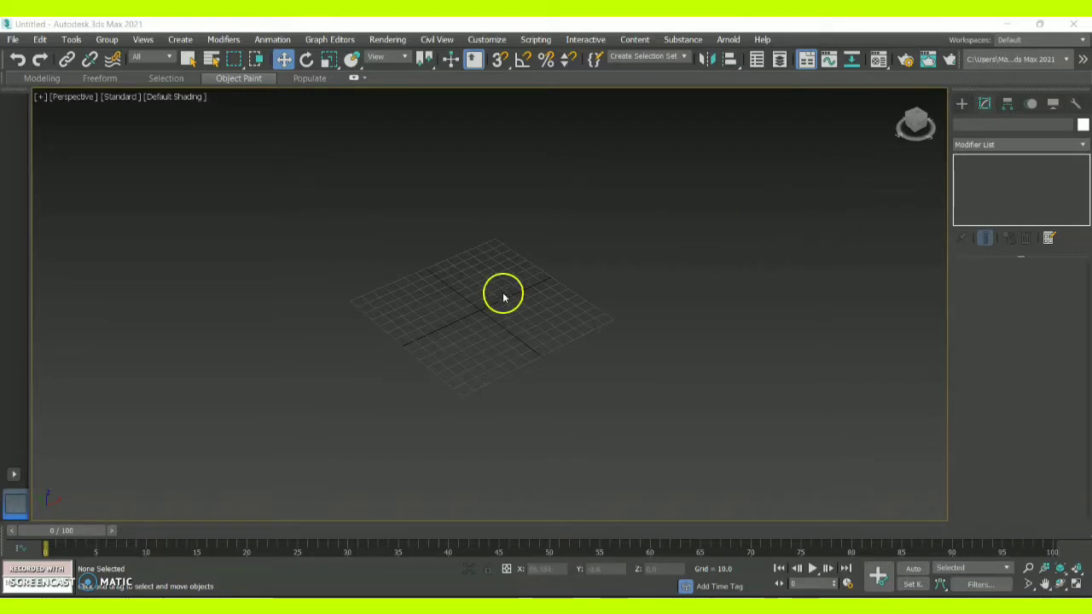
- Create a Plane about 232.759 by 253.953 across the grid centre in the Perspective view
left_click(961, 102)
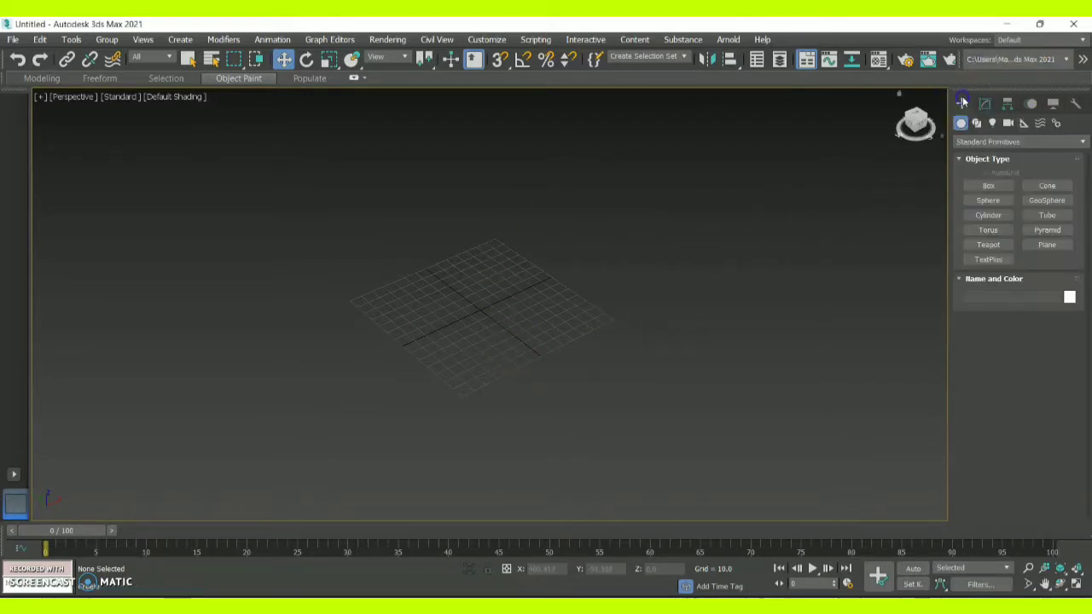
left_click(1047, 246)
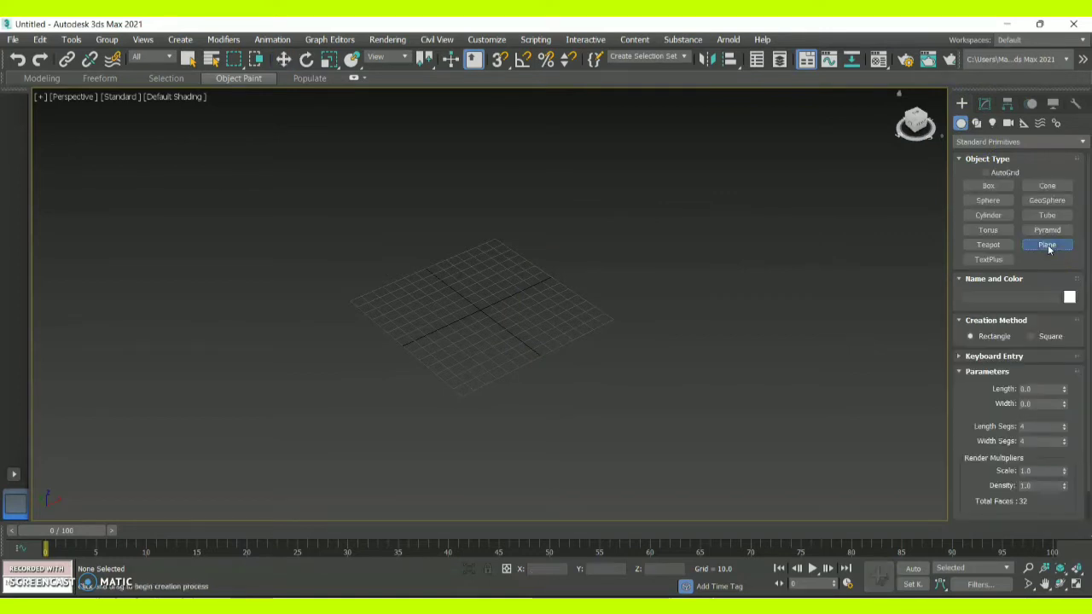
left_click_drag(319, 299, 783, 321)
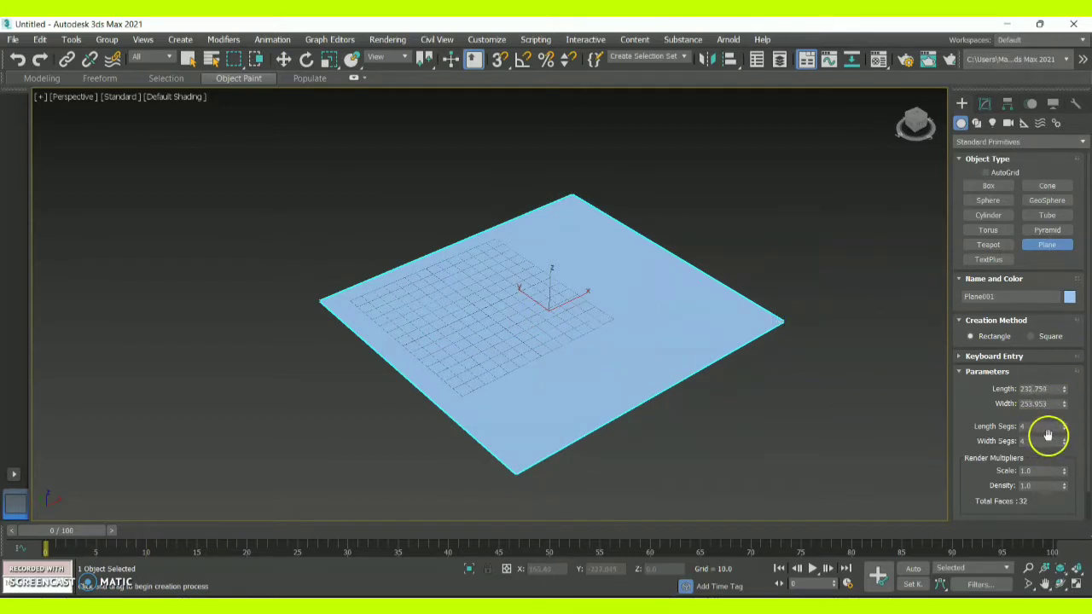
- Add a Hair and Fur (WSM) modifier to Plane001 from the Modifier List
left_click(983, 105)
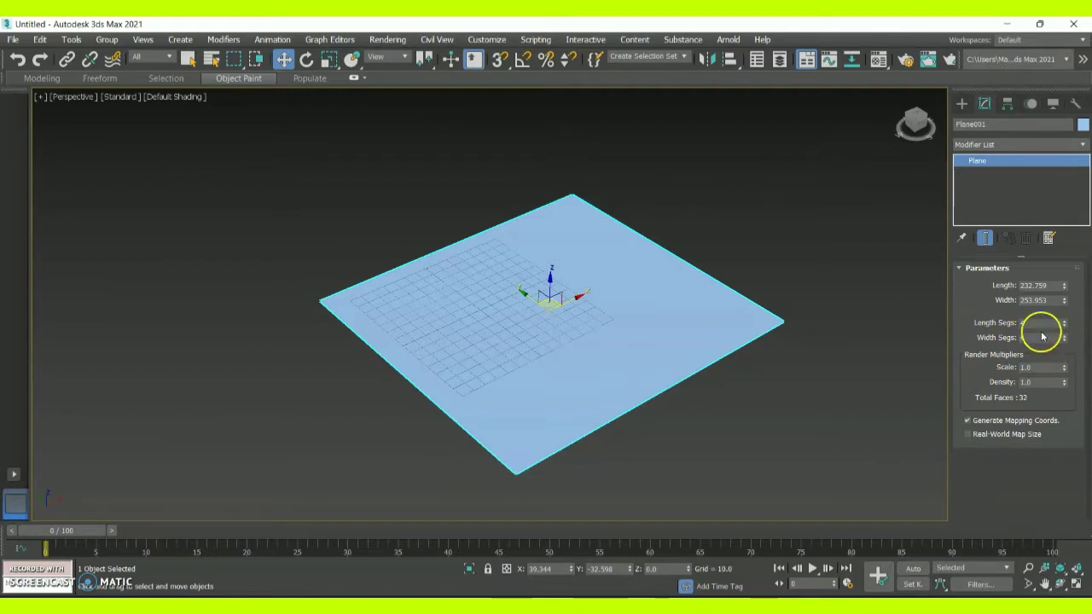
left_click(979, 145)
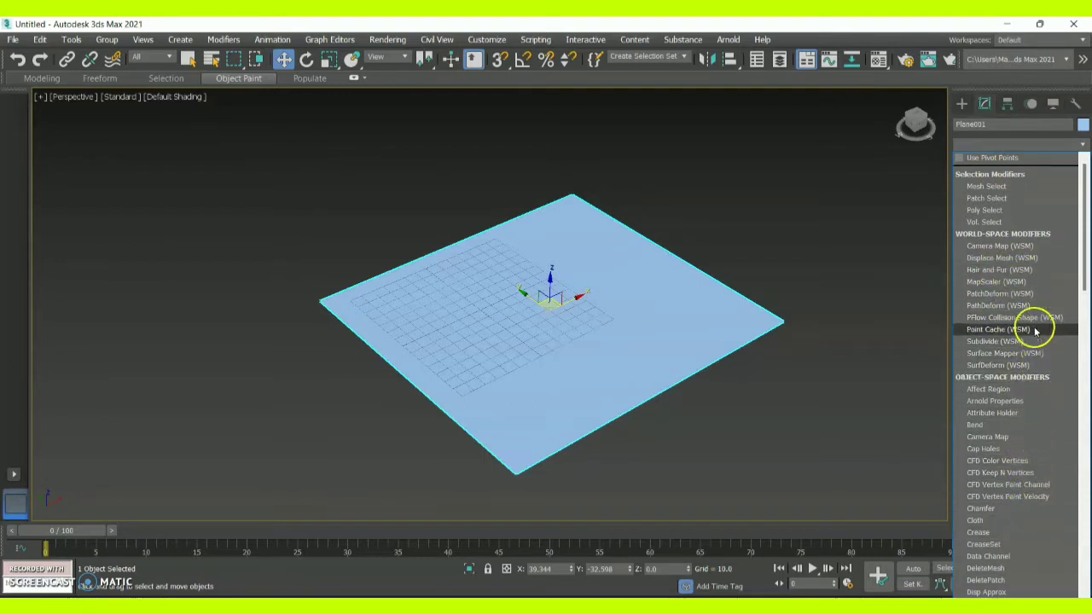
left_click(1032, 271)
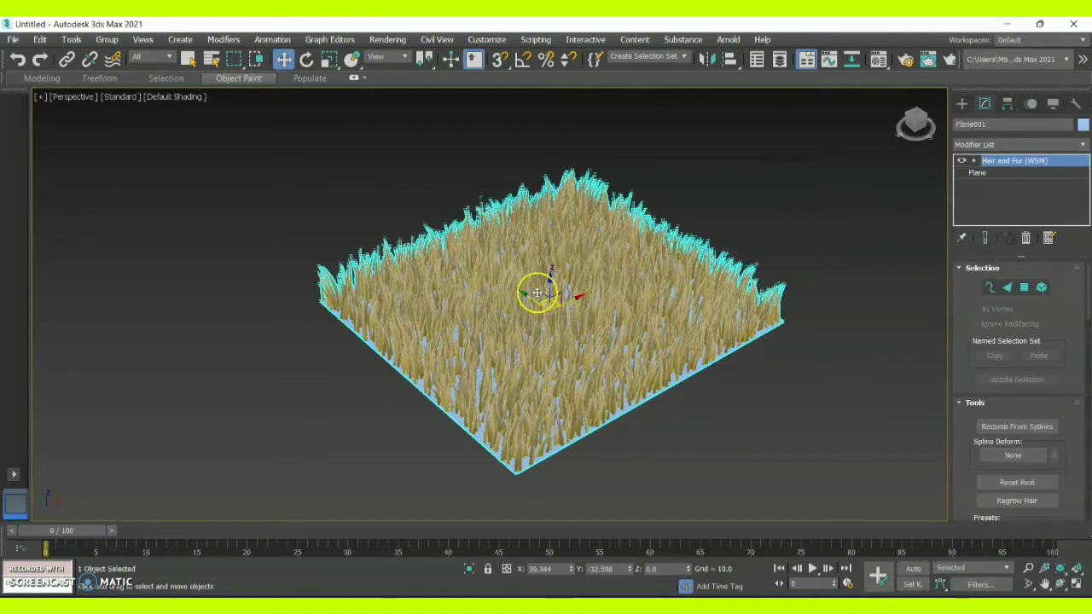
- In Guides mode, brush, comb and flatten the guide hairs near the right grass edge
left_click(991, 288)
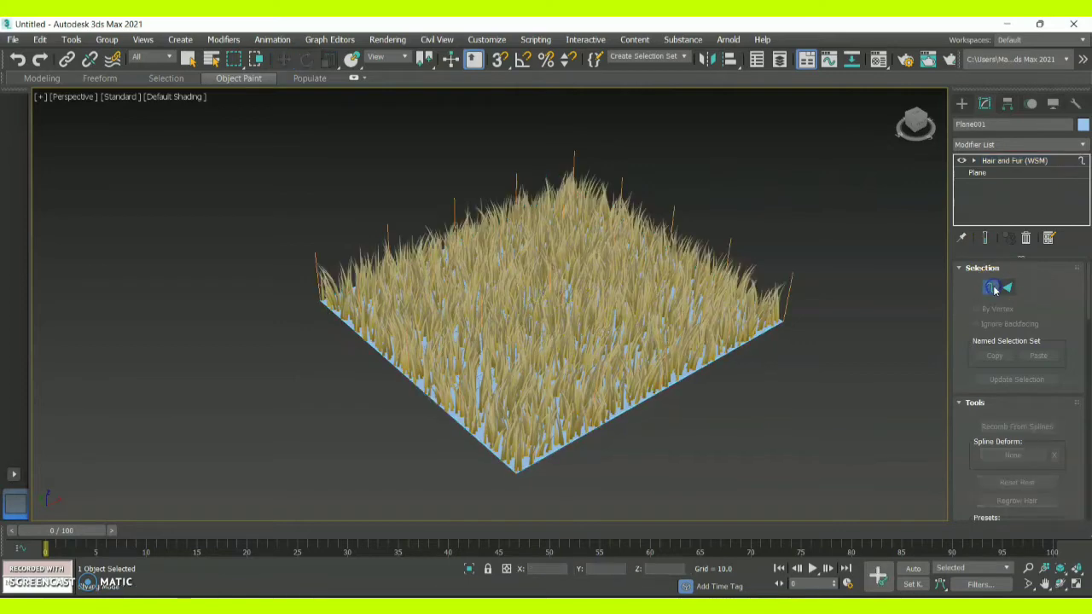
left_click_drag(883, 291, 792, 284)
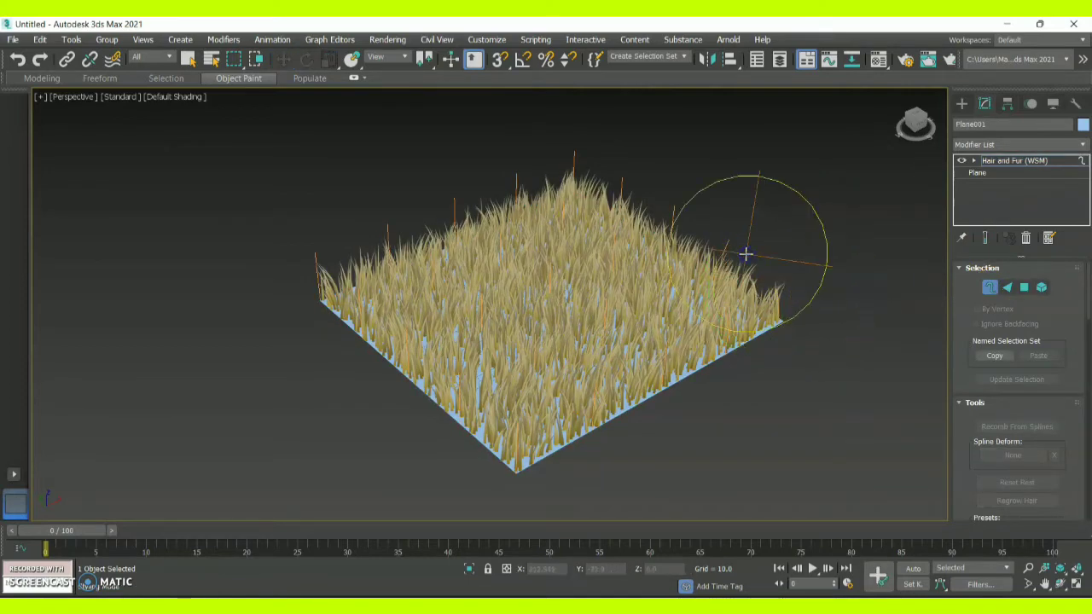
scroll(745, 254, "up", 5)
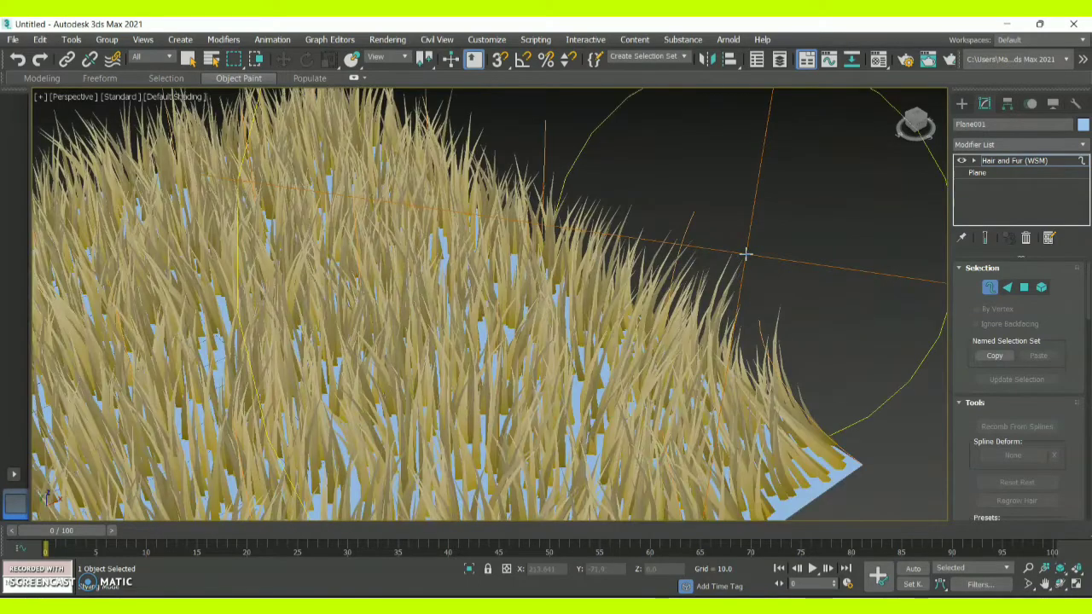
mouse_move(744, 261)
left_mouse_down()
mouse_move(708, 254)
mouse_move(689, 224)
left_mouse_up()
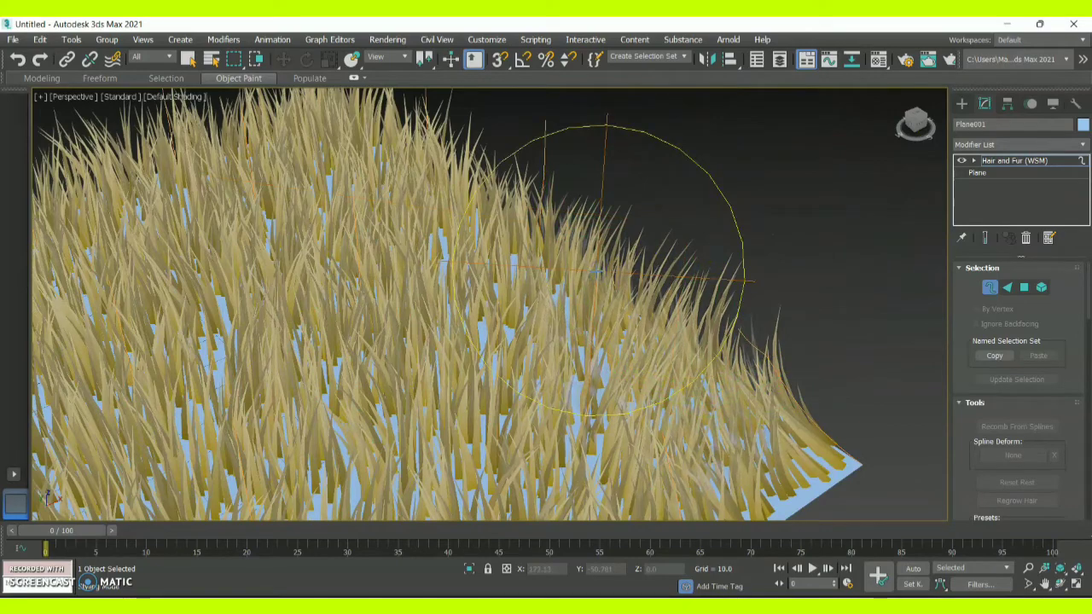
left_click_drag(597, 273, 597, 275)
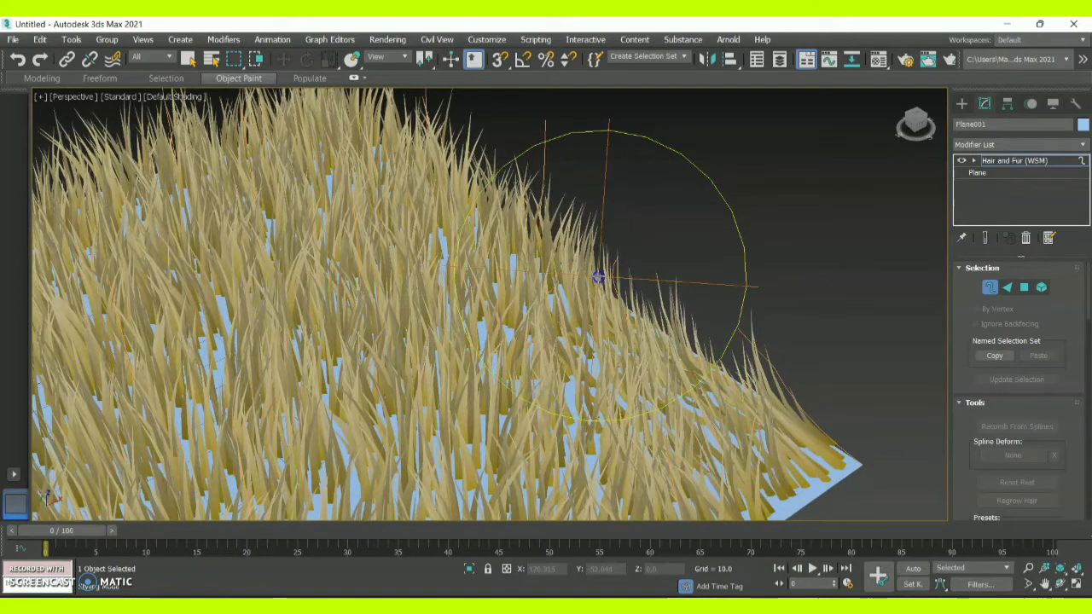
mouse_move(665, 241)
left_mouse_down()
mouse_move(765, 349)
mouse_move(749, 340)
mouse_move(833, 312)
left_mouse_up()
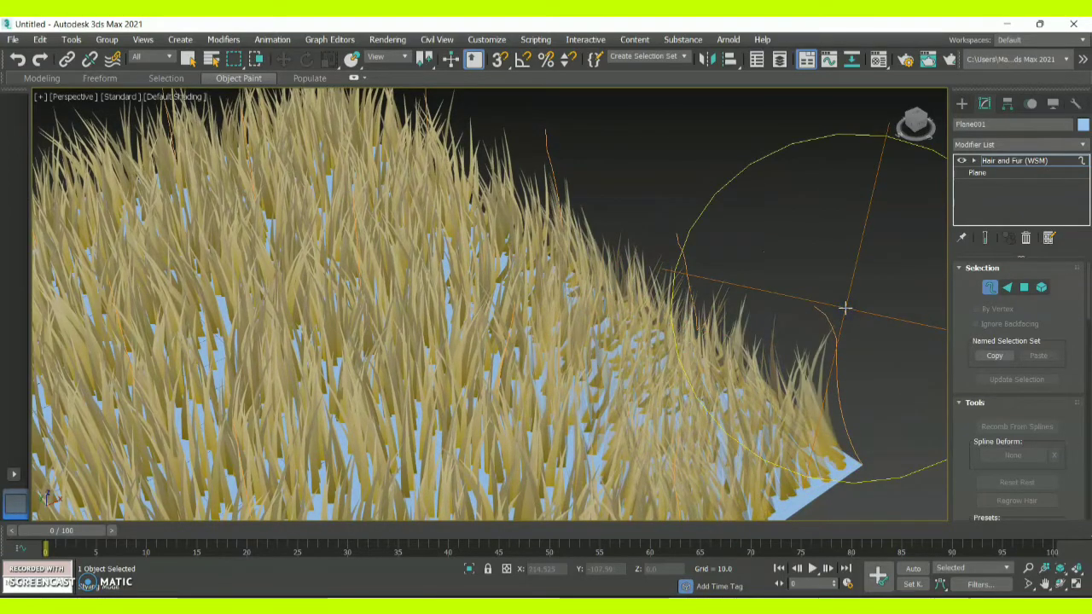
scroll(845, 307, "down", 5)
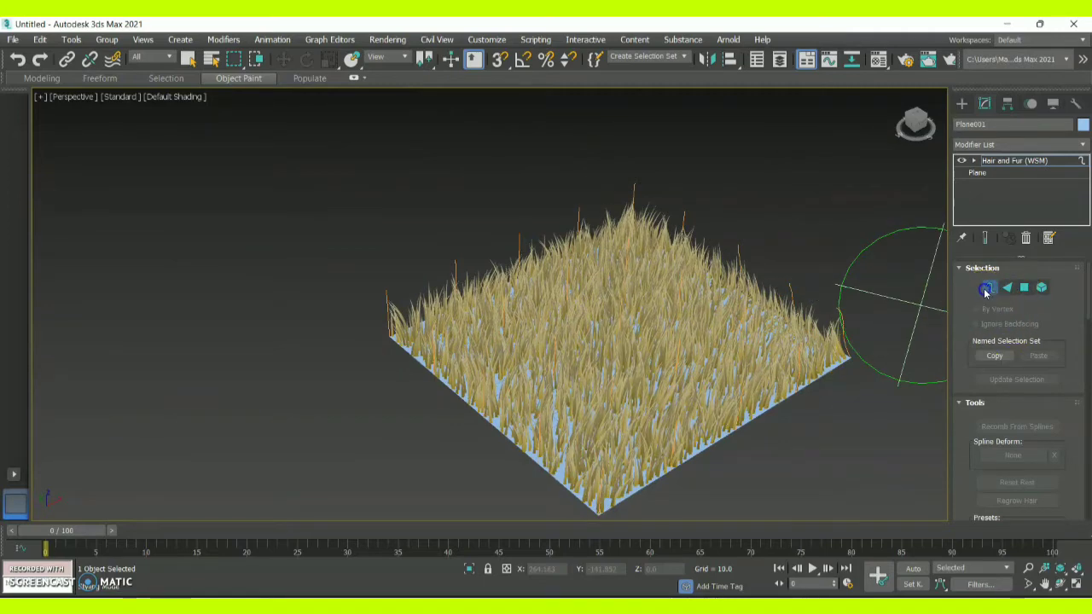
- Exit Guides and bring the Styling rollout into view in the Modify panel
left_click(985, 290)
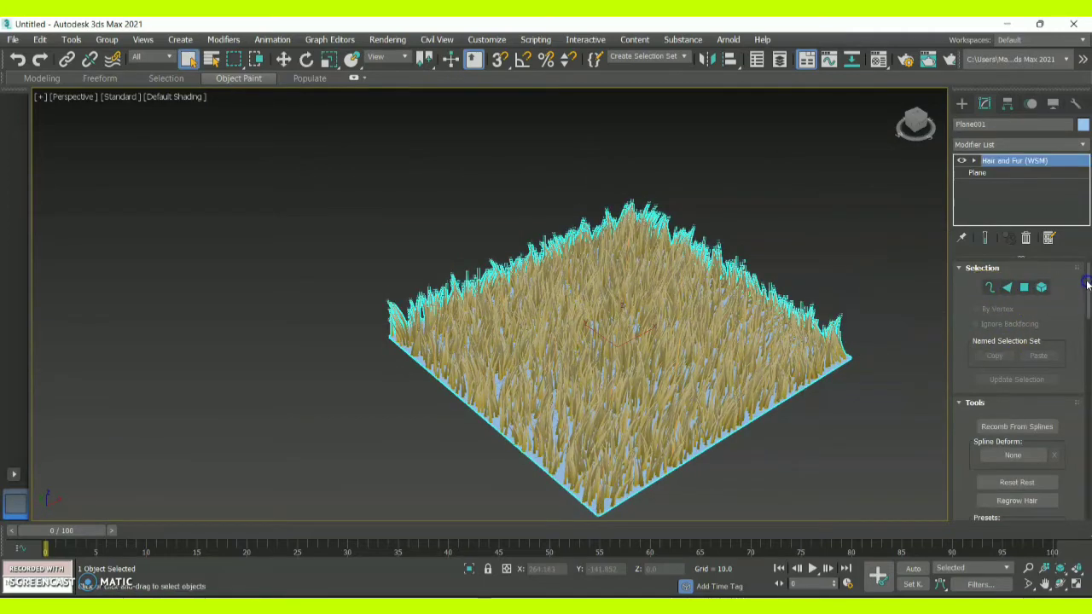
left_click_drag(1086, 287, 1087, 323)
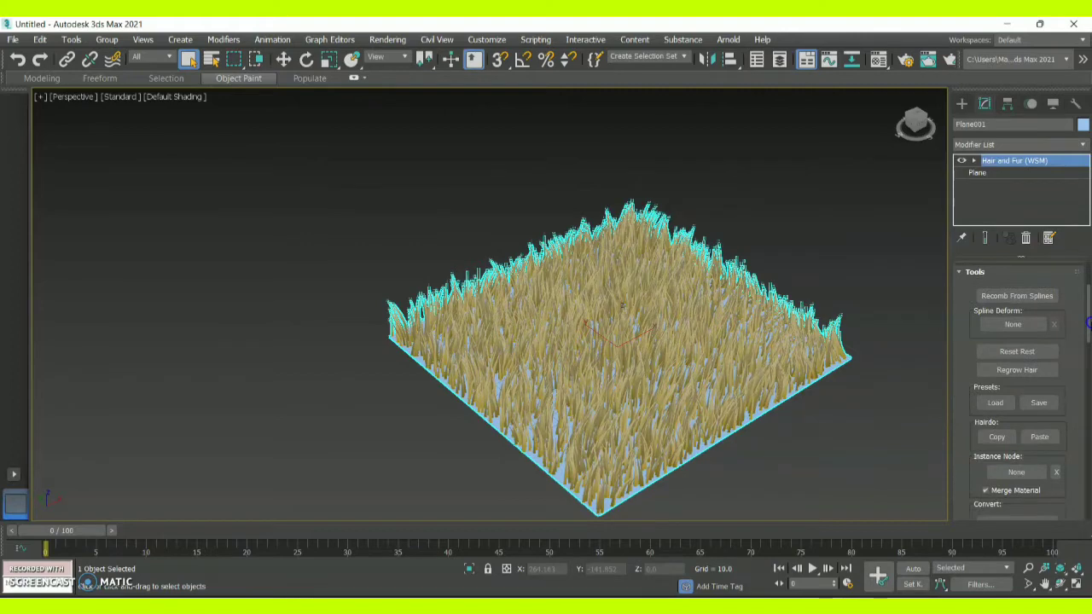
scroll(1089, 324, "down", 1)
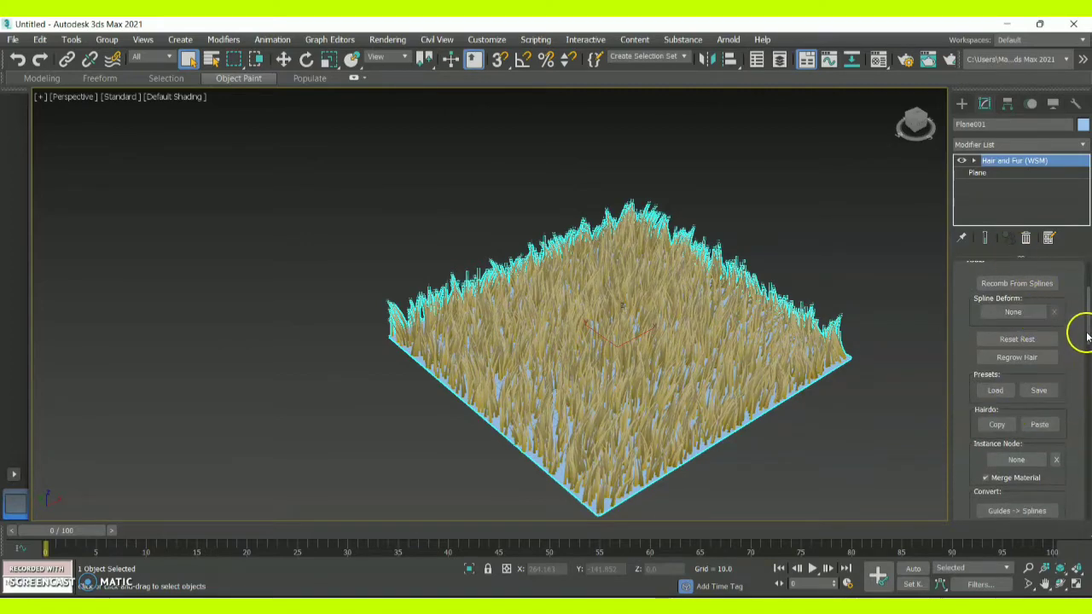
left_click_drag(1086, 337, 1088, 391)
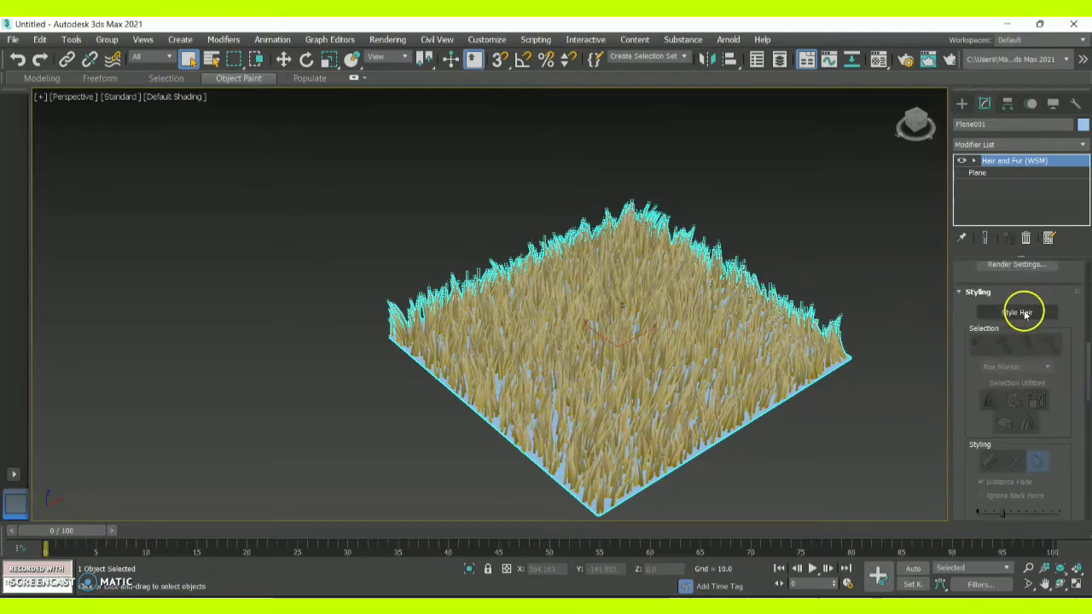
- Style Hair using Select Hair by Ends, bending guides near the right edge and peak rightward
left_click(1020, 313)
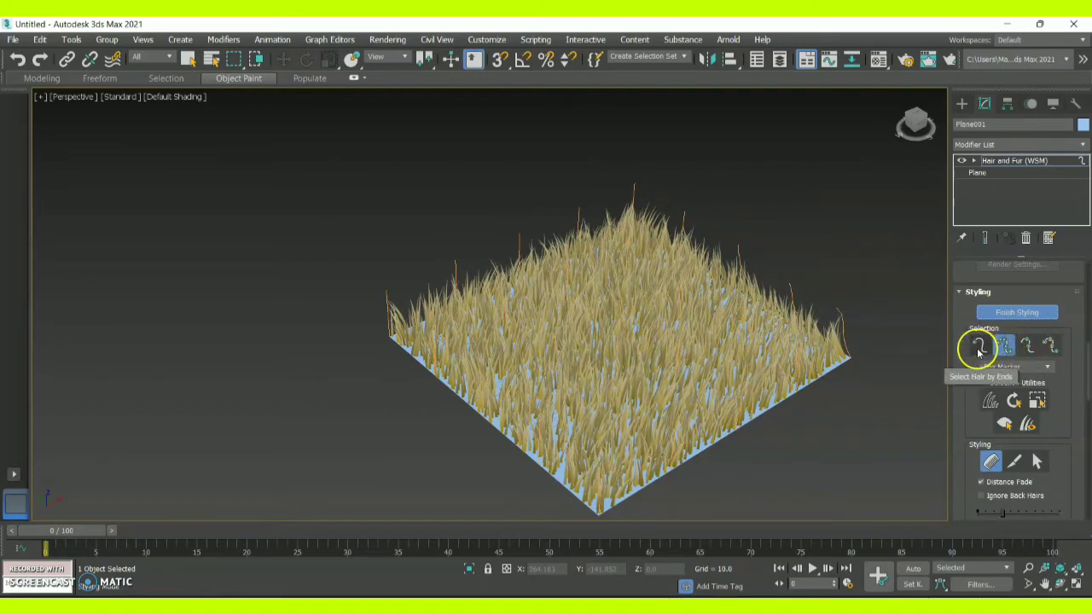
left_click(980, 346)
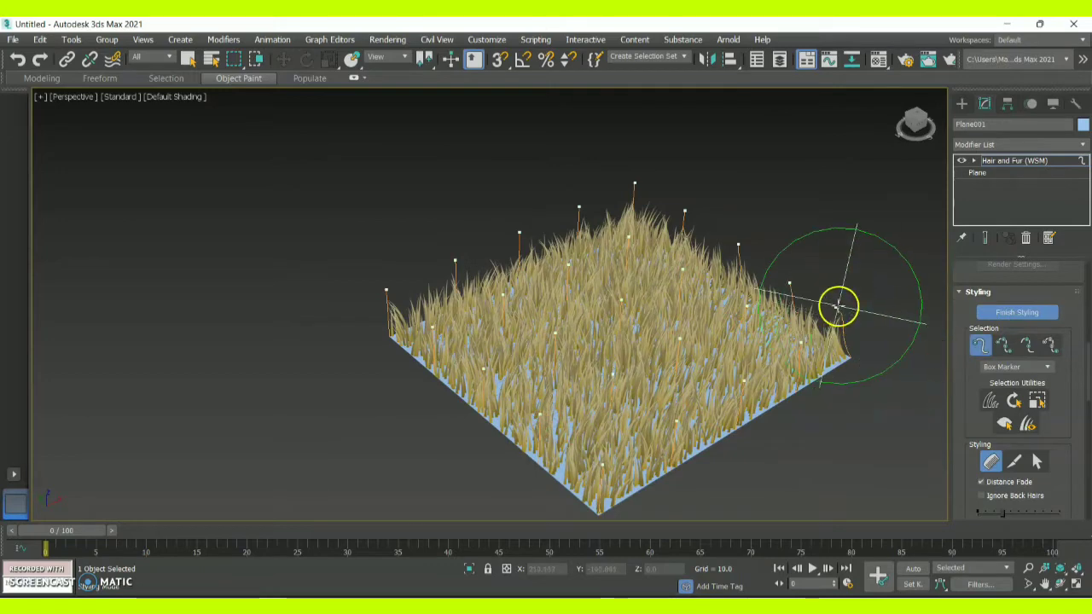
left_click_drag(836, 310, 854, 281)
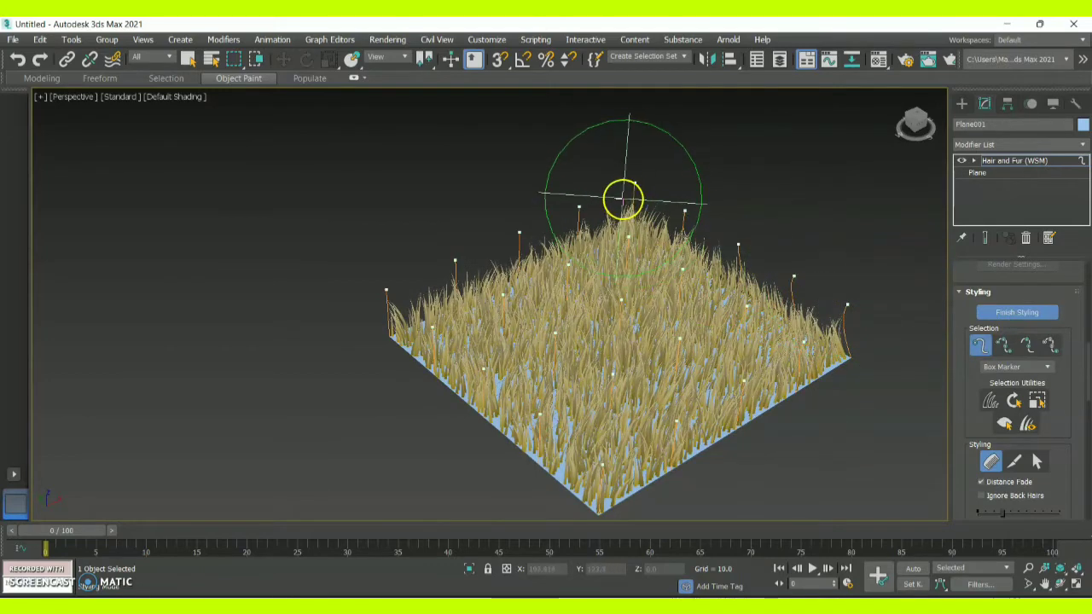
mouse_move(648, 182)
left_mouse_down()
mouse_move(666, 174)
mouse_move(534, 234)
mouse_move(490, 224)
mouse_move(677, 356)
mouse_move(665, 418)
mouse_move(736, 397)
mouse_move(742, 383)
left_mouse_up()
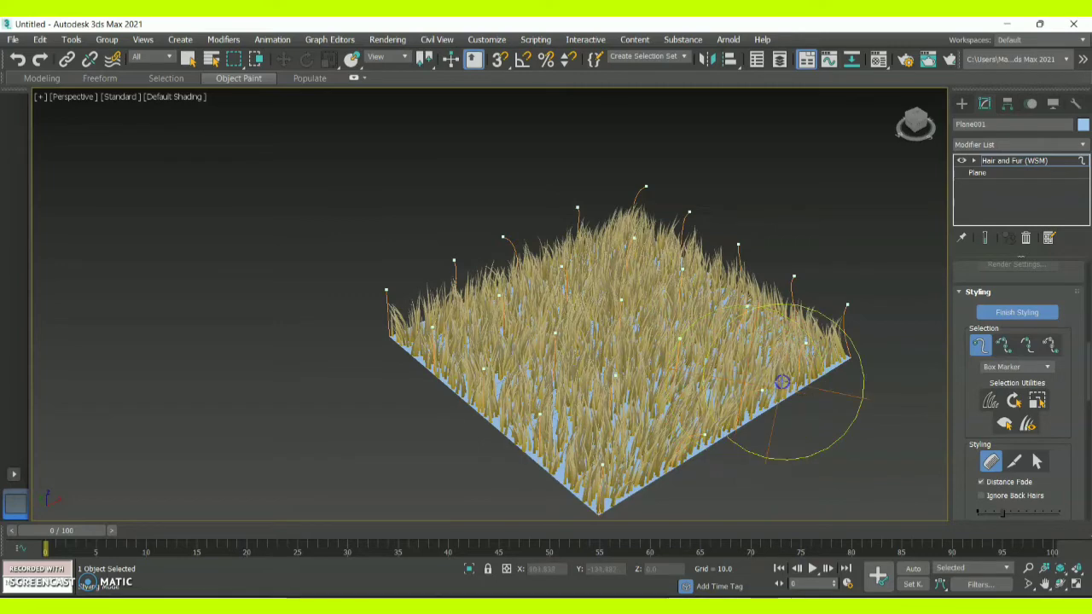
- Finish Styling to close the grass styling session
left_click(1017, 313)
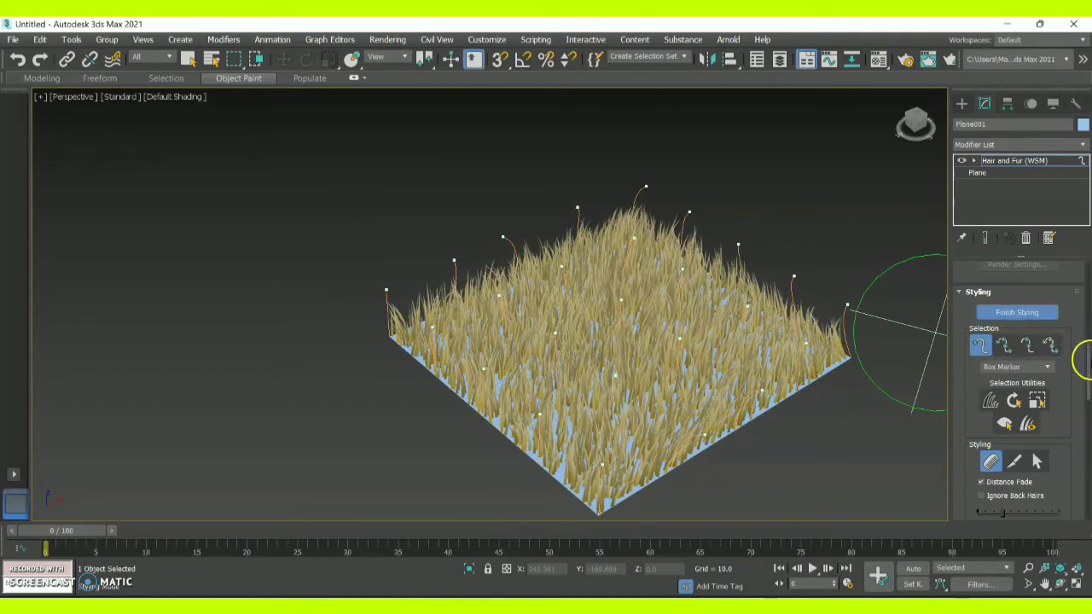
left_click_drag(1087, 367, 1087, 399)
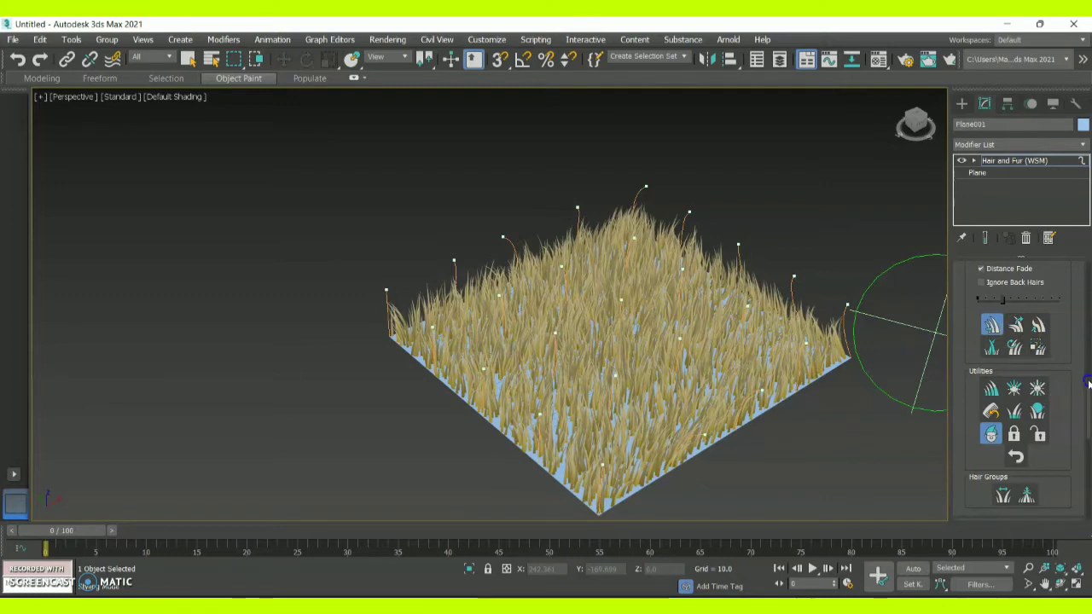
scroll(1087, 395, "up", 5)
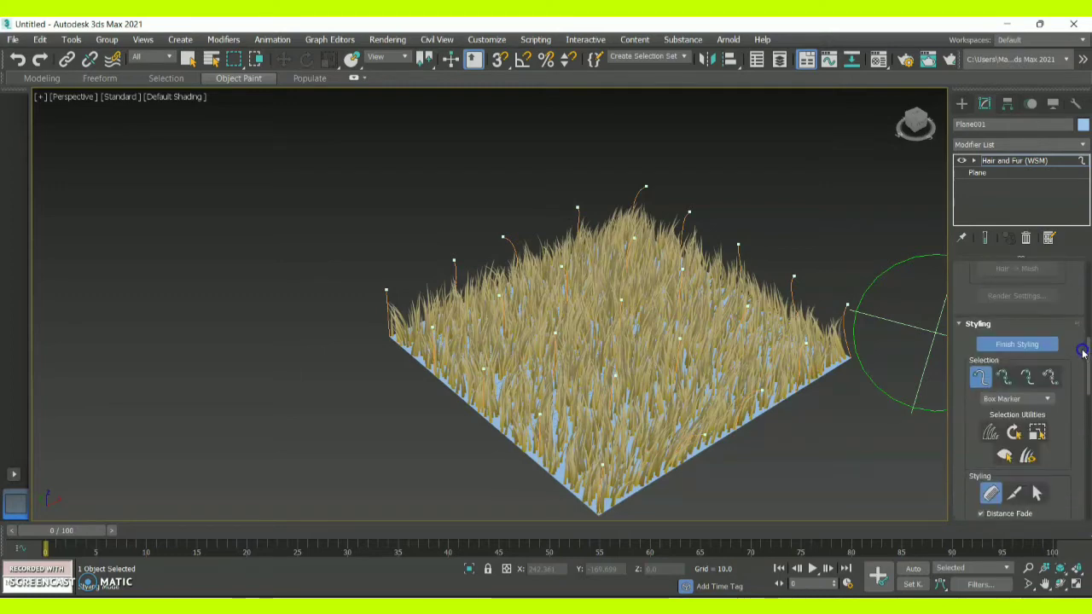
left_click(1039, 345)
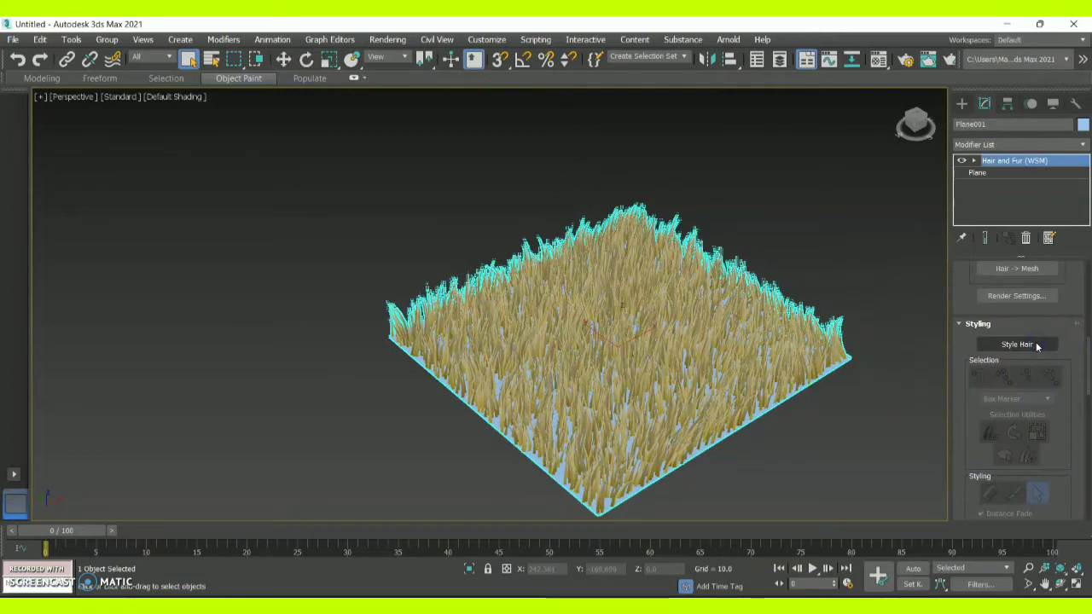
- Select the grass plane and switch on Display Guides in the Display rollout
left_click(836, 324)
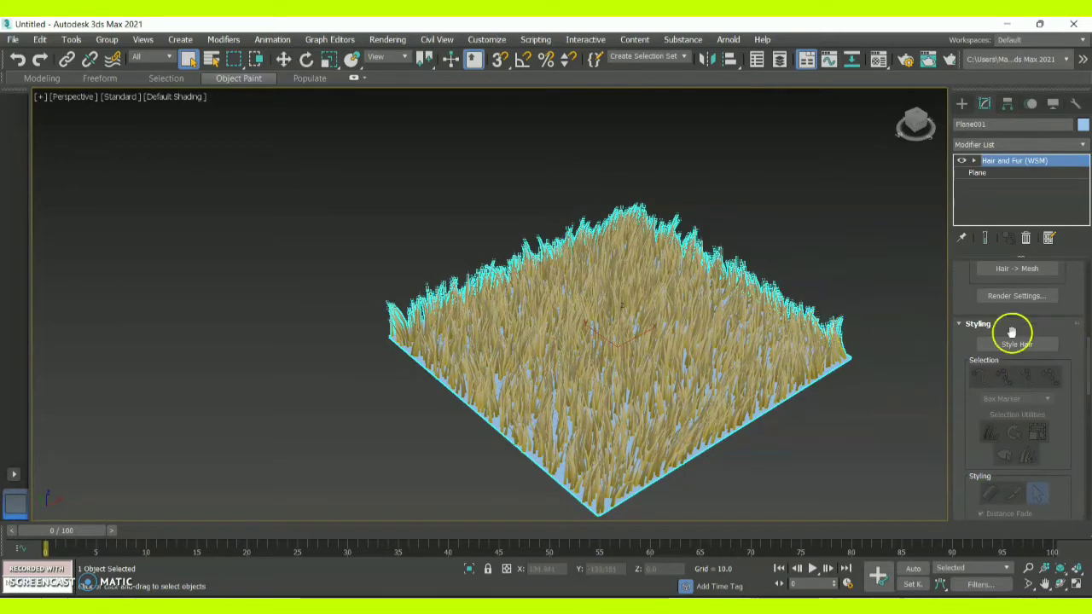
left_click_drag(1087, 358, 1087, 486)
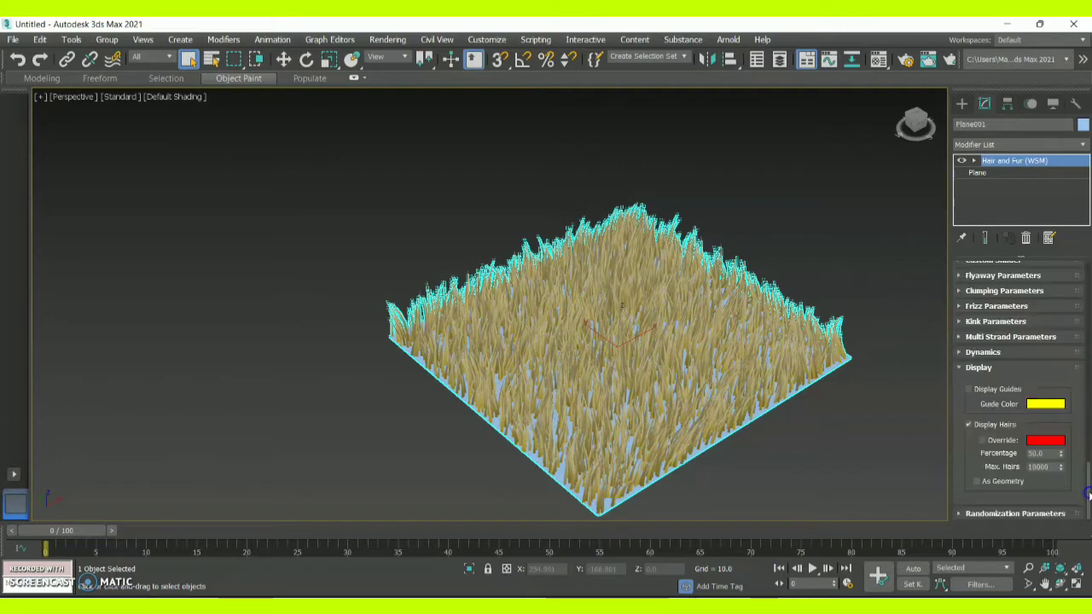
left_click(966, 388)
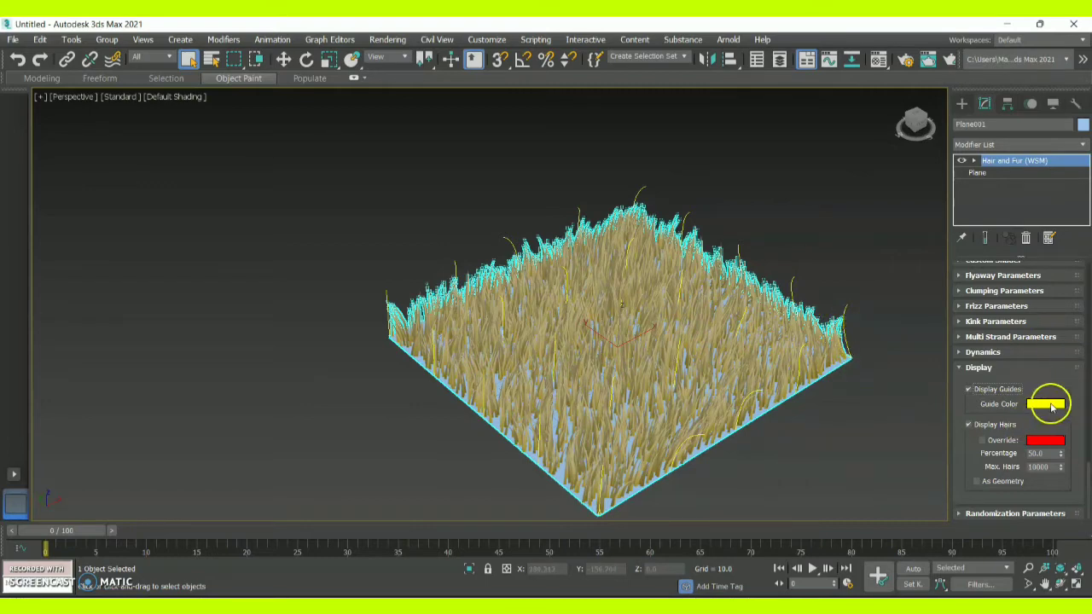
- Change the guide hair display colour to green
left_click(1053, 405)
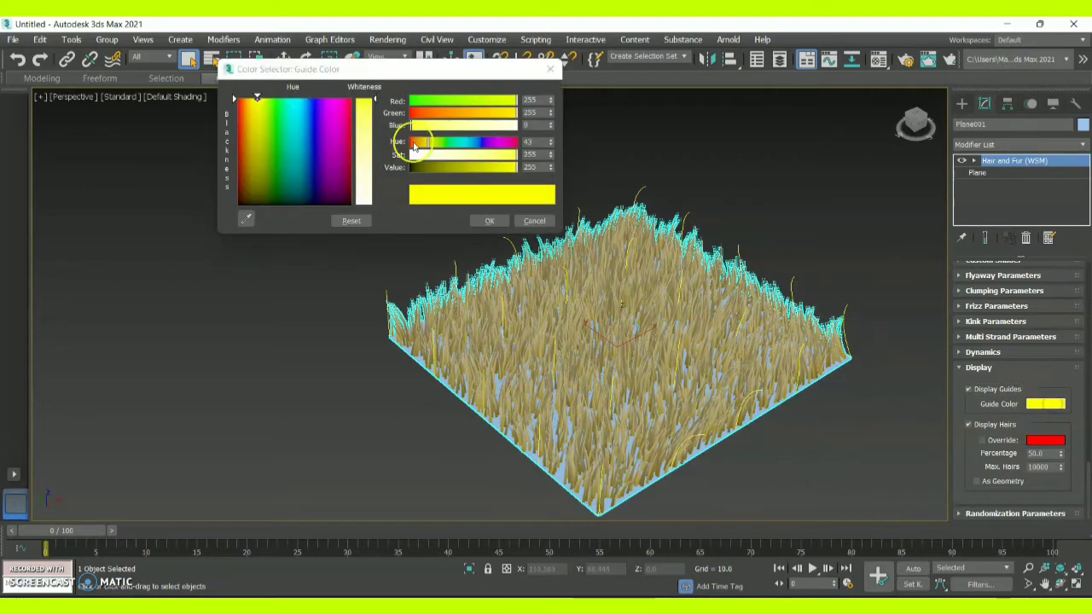
mouse_move(363, 141)
left_mouse_down()
mouse_move(256, 103)
mouse_move(326, 98)
mouse_move(270, 99)
mouse_move(282, 99)
left_mouse_up()
left_click(491, 224)
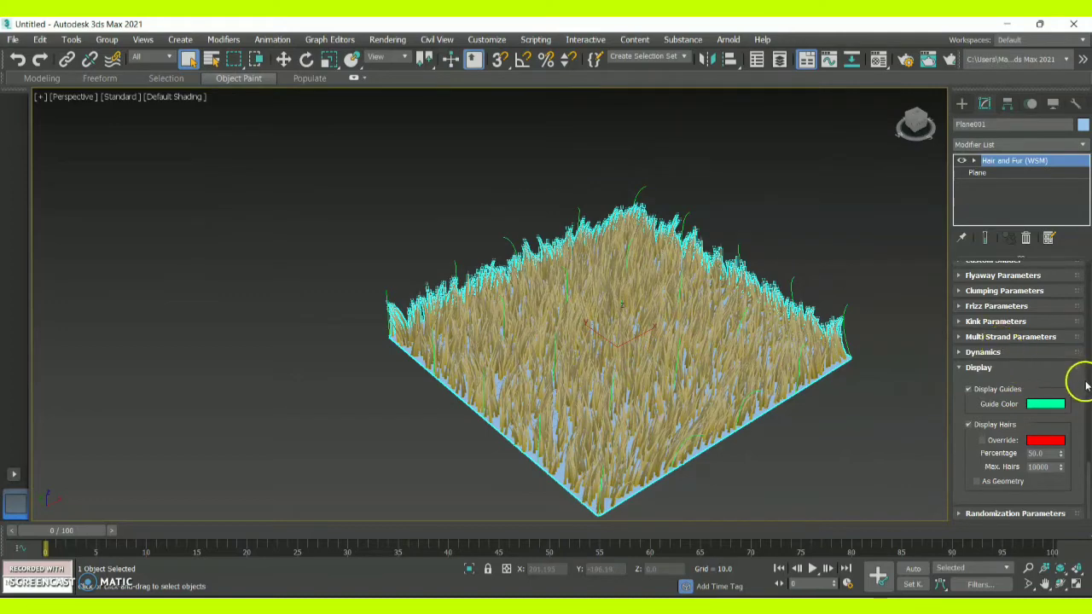
- Set the hair display Override colour to bright green
left_click(1055, 443)
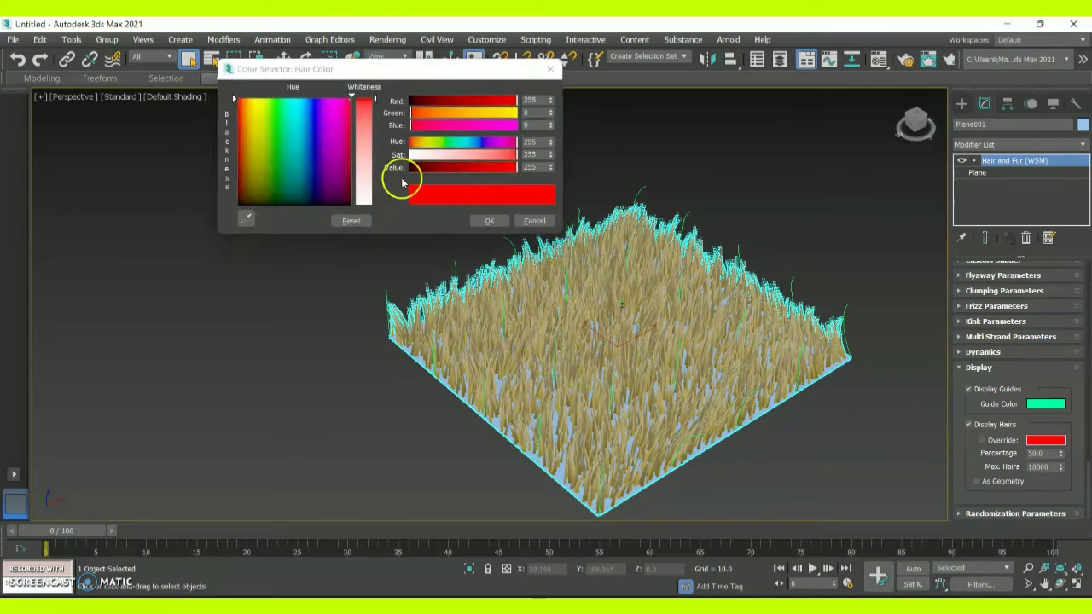
left_click(333, 141)
left_click(274, 111)
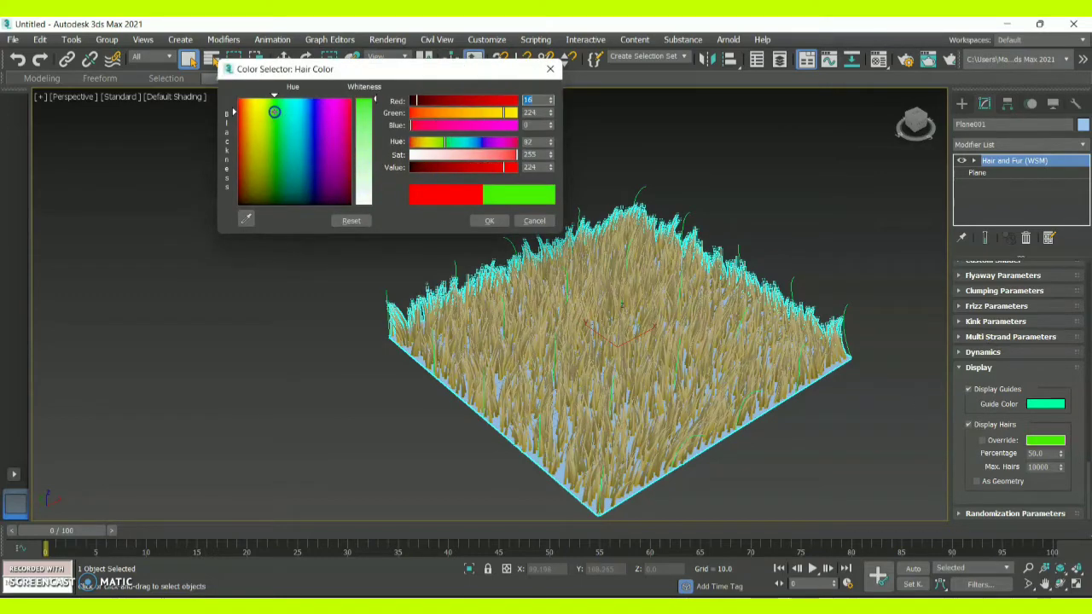
left_click(489, 220)
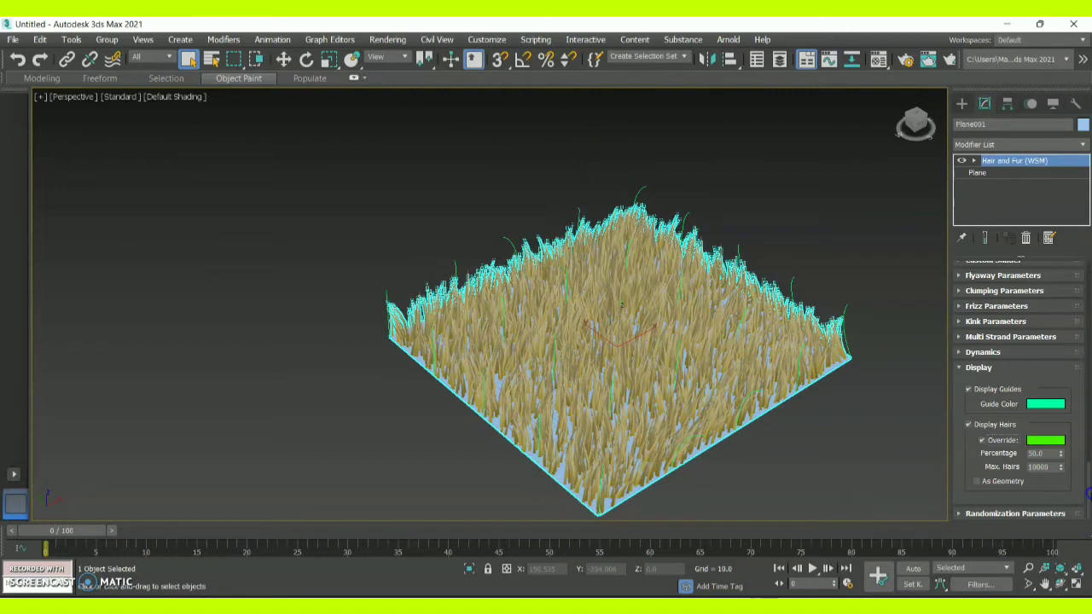
left_click_drag(1089, 475, 1089, 462)
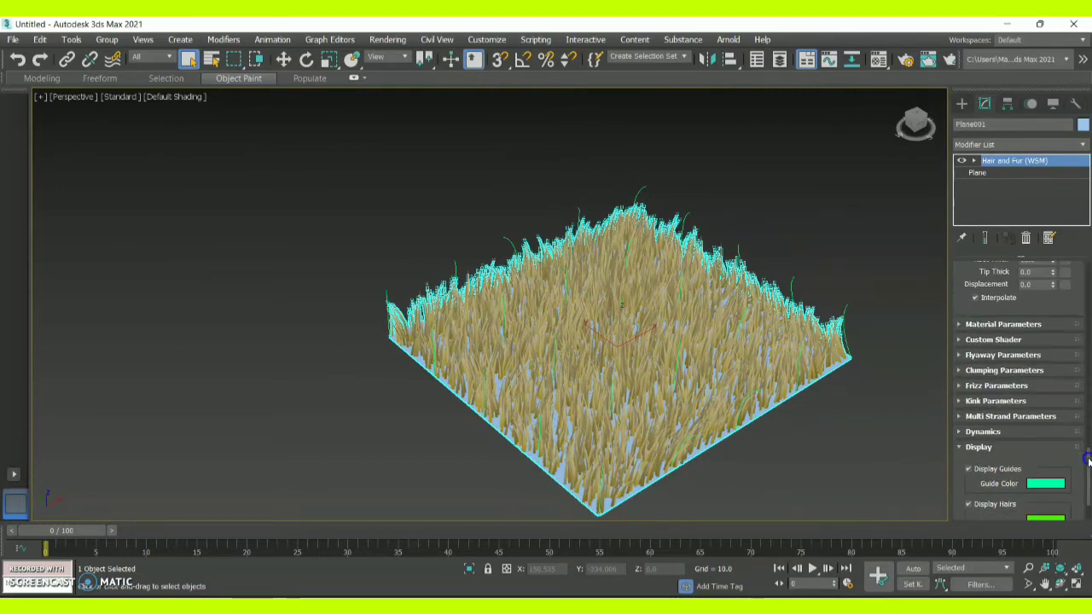
- In Material Parameters, set the grass Tip Color and Root Color to greens
left_click(1034, 325)
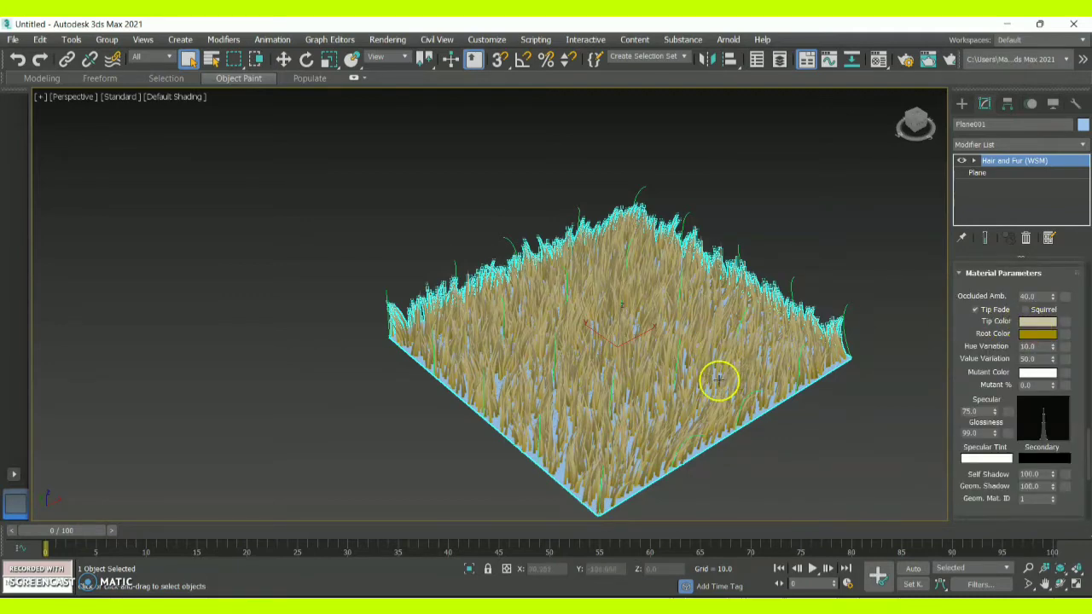
left_click(1035, 321)
left_click(275, 121)
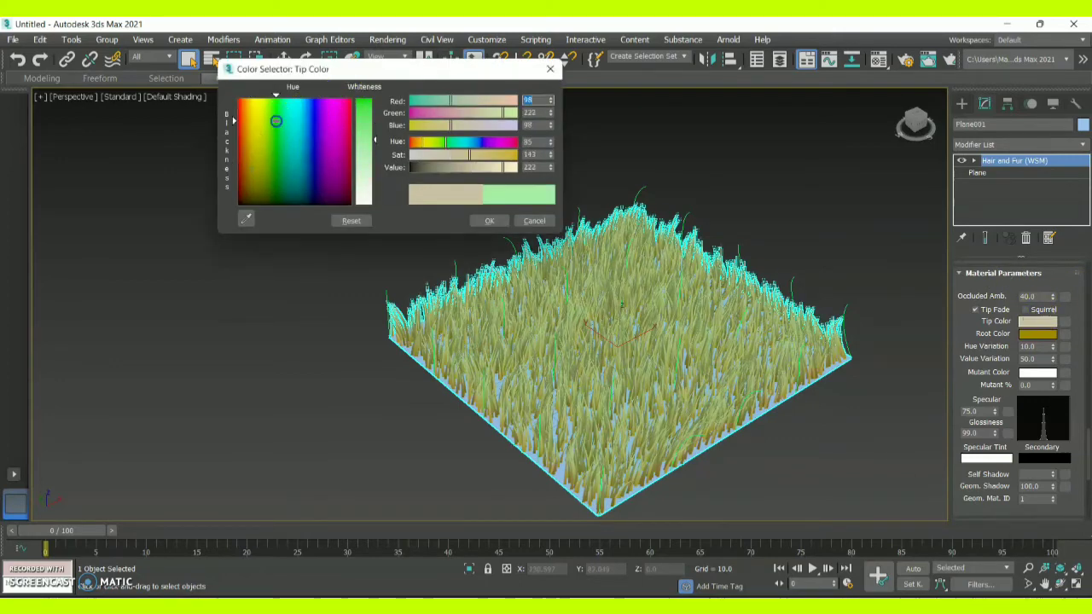
mouse_move(275, 122)
left_mouse_down()
mouse_move(276, 104)
mouse_move(239, 109)
mouse_move(269, 114)
mouse_move(277, 97)
left_mouse_up()
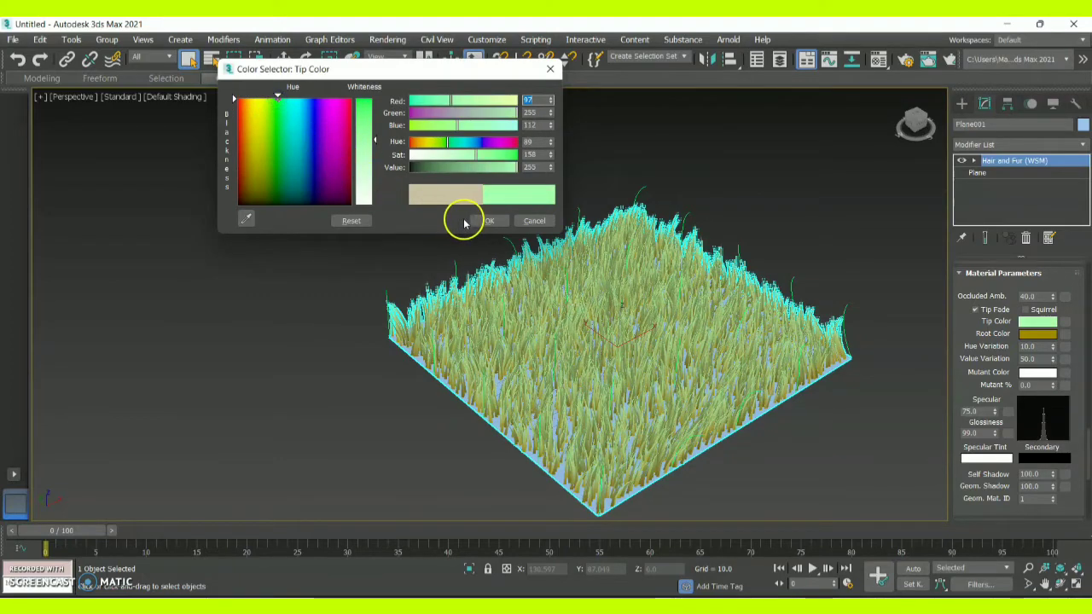
left_click_drag(275, 122, 273, 127)
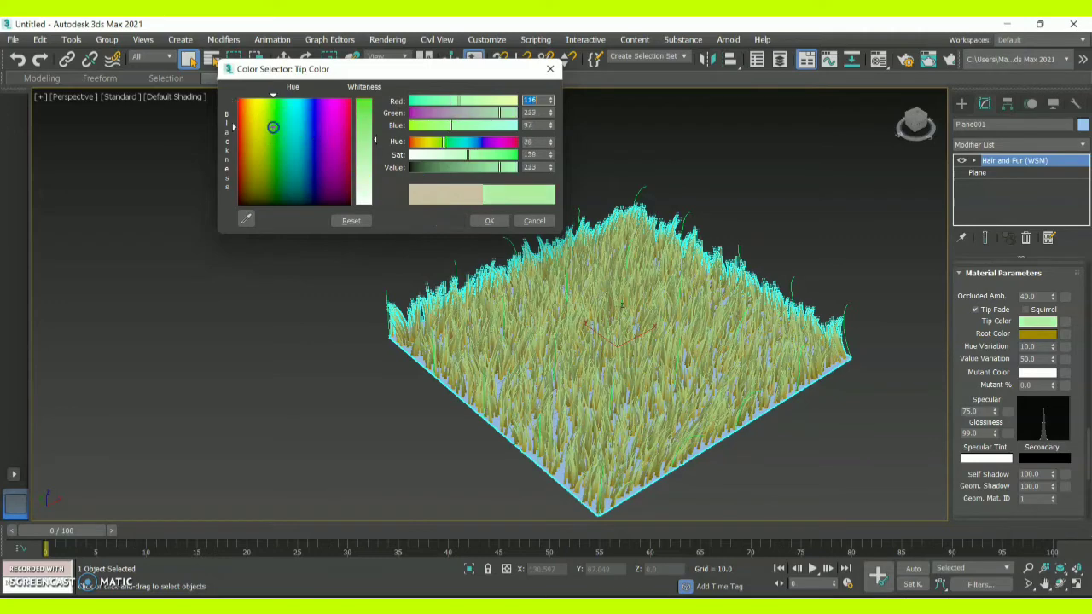
left_click_drag(468, 156, 512, 156)
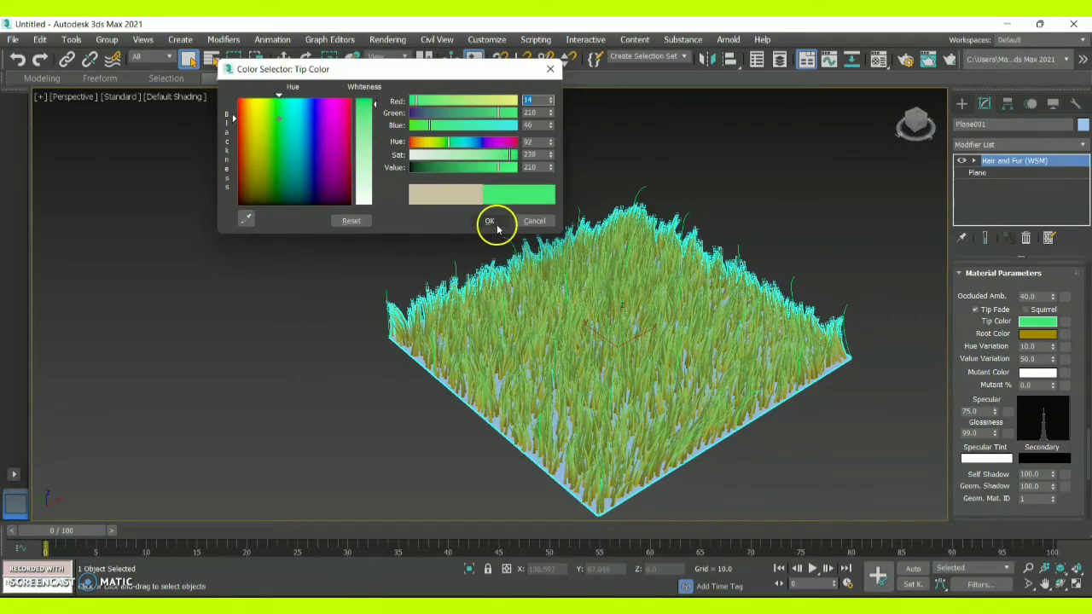
left_click(489, 220)
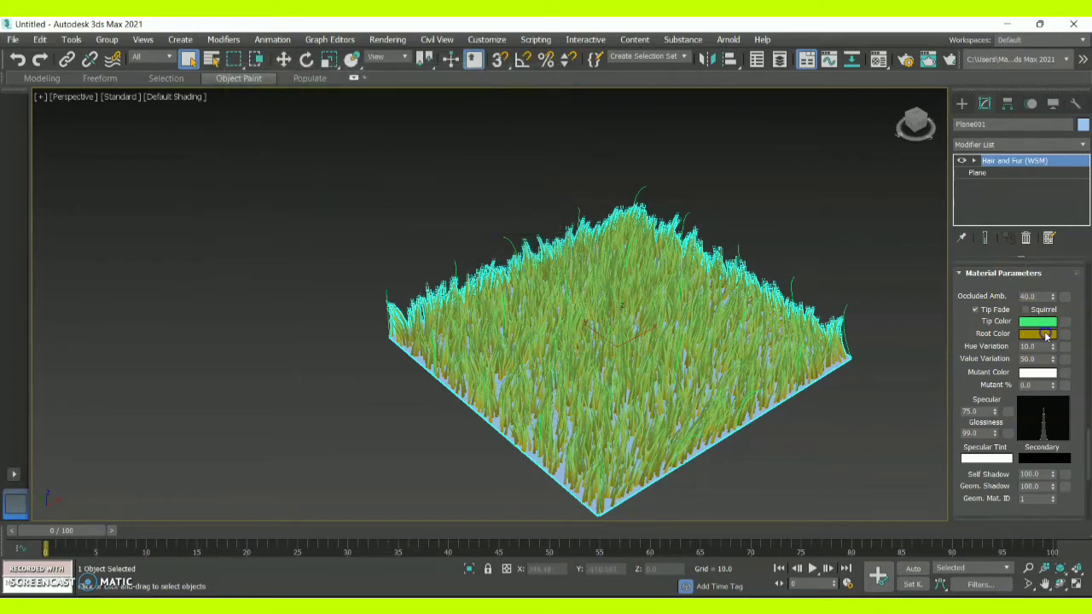
left_click(1047, 334)
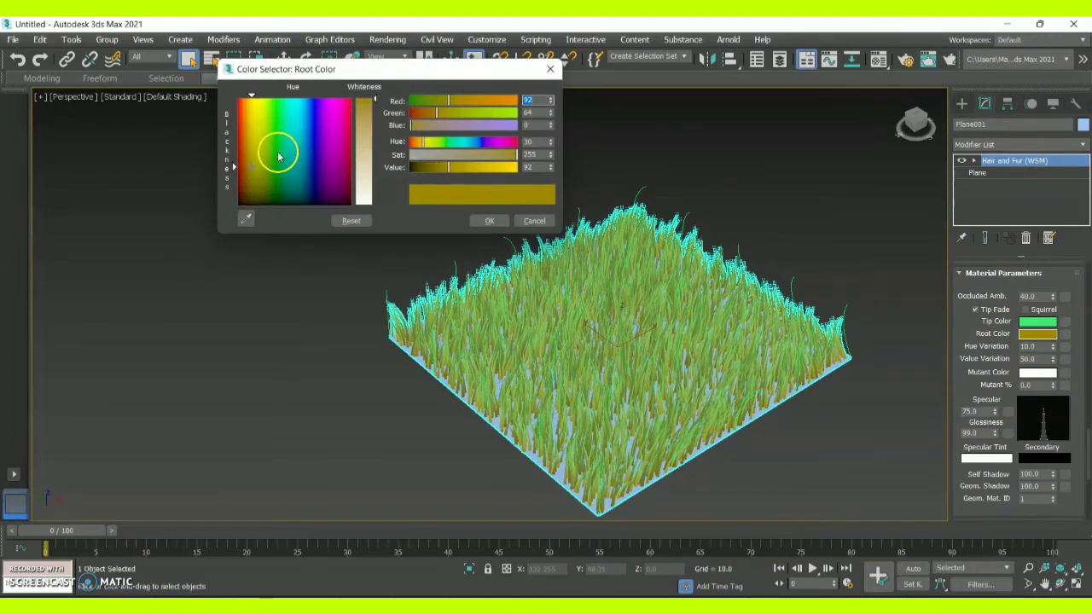
mouse_move(278, 156)
left_mouse_down()
mouse_move(276, 171)
mouse_move(278, 99)
mouse_move(277, 145)
mouse_move(264, 125)
mouse_move(259, 145)
mouse_move(269, 166)
left_mouse_up()
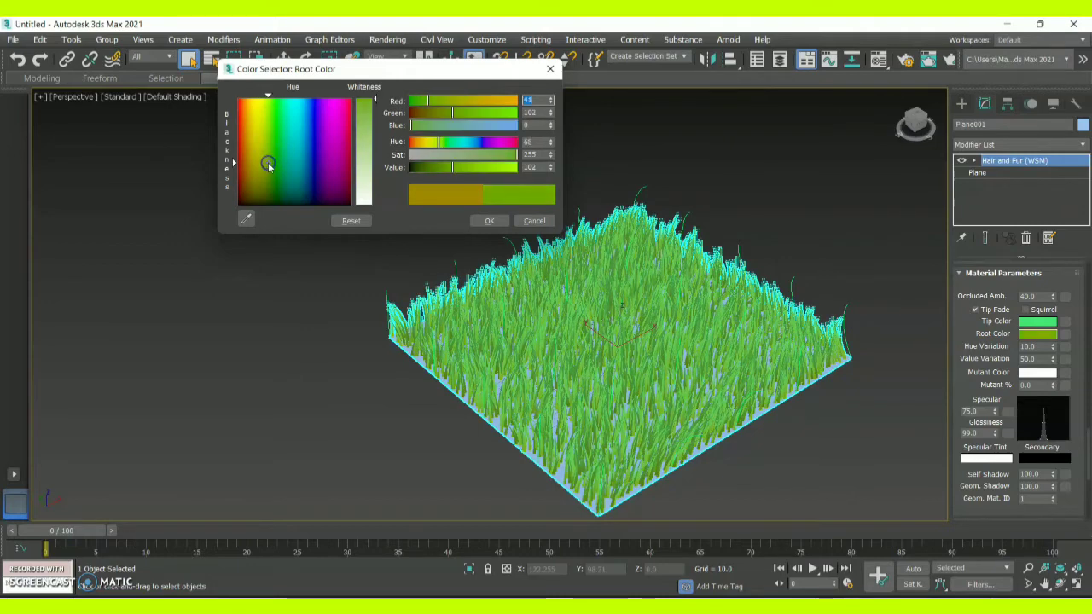
left_click(488, 220)
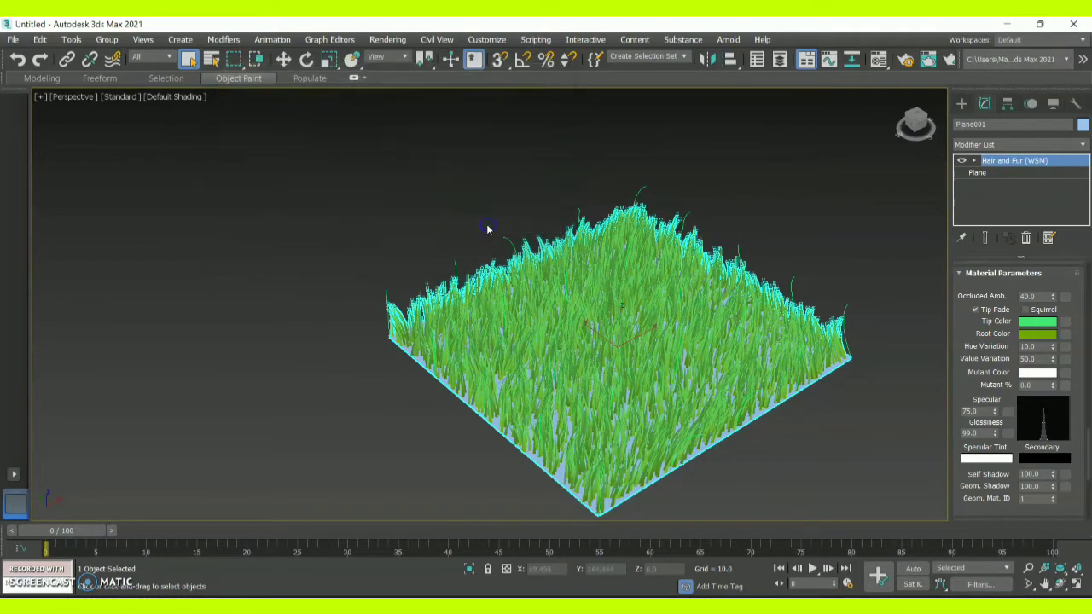
- Set Mutant Color to red and raise Hue Variation to 32.3 and Value Variation to 73.0
left_click(1035, 373)
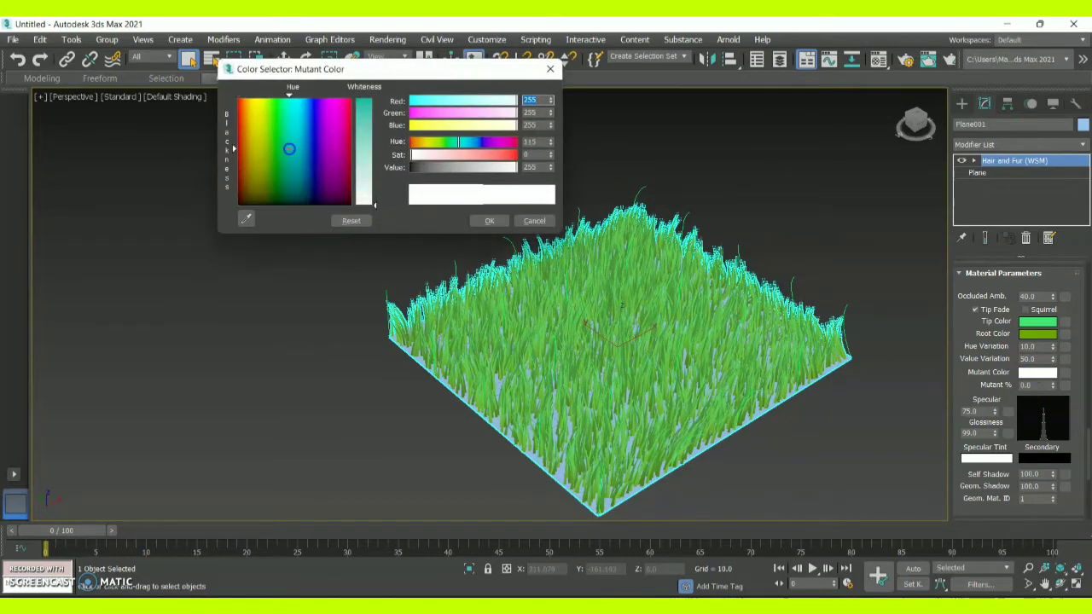
mouse_move(313, 135)
left_mouse_down()
mouse_move(271, 119)
mouse_move(256, 166)
mouse_move(293, 175)
mouse_move(279, 163)
left_mouse_up()
left_click(486, 221)
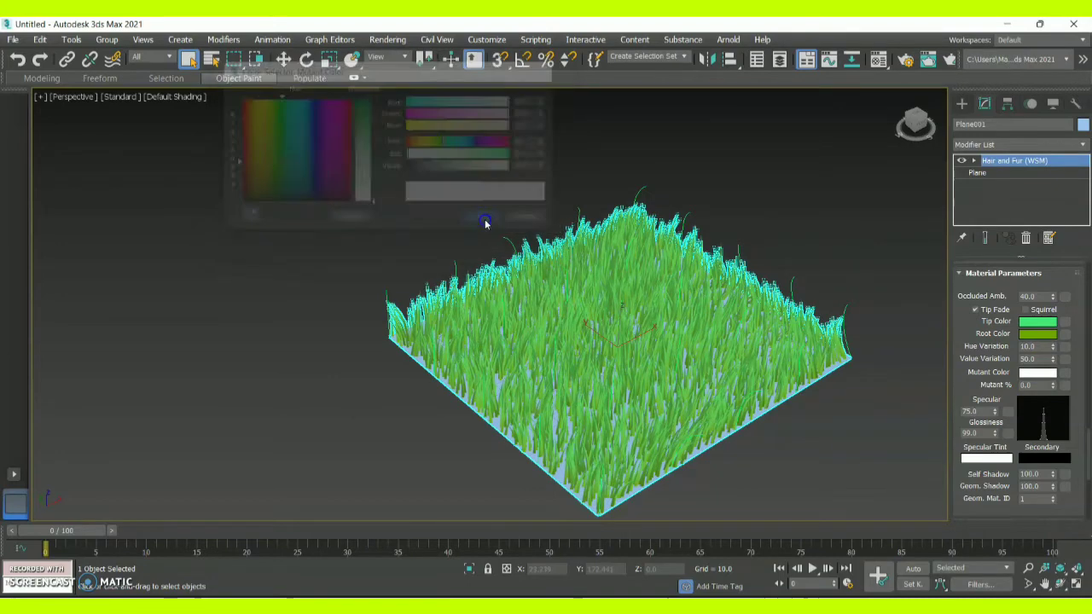
left_click(1034, 374)
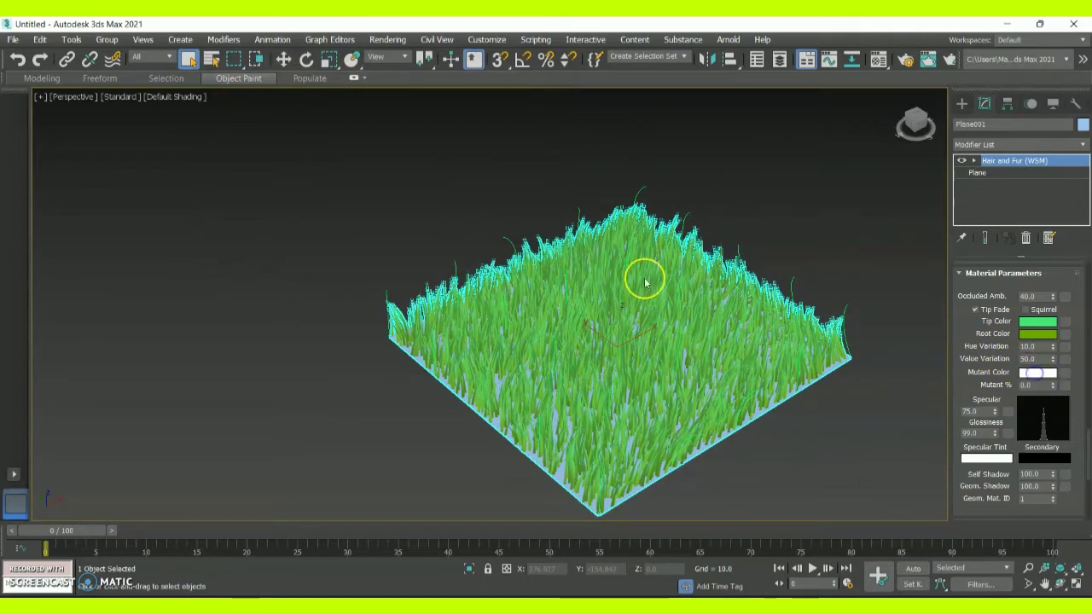
left_click_drag(458, 173, 507, 157)
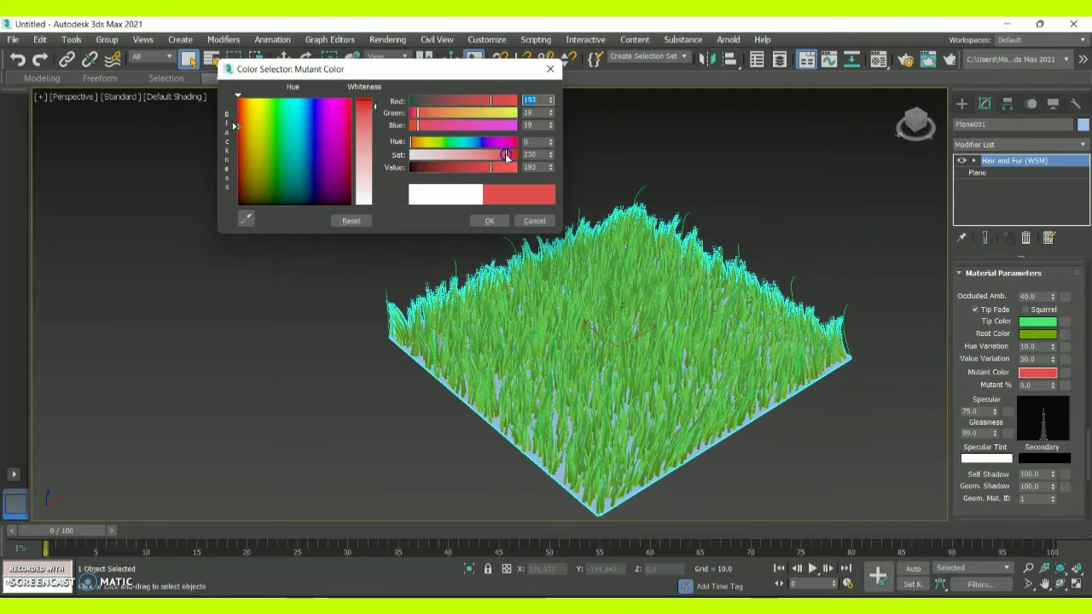
left_click(488, 220)
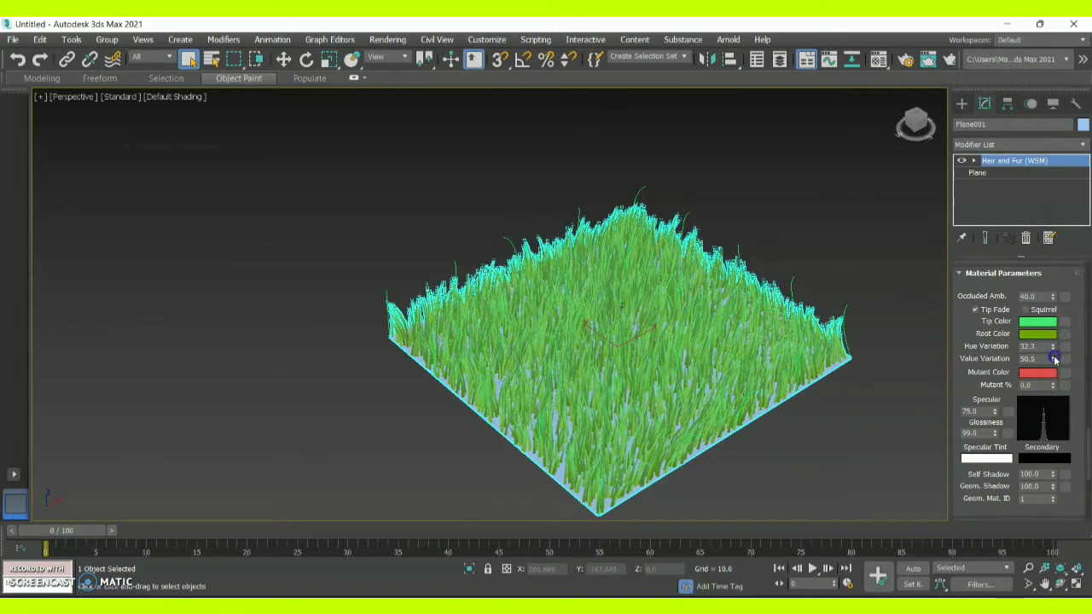
left_click_drag(1054, 359, 1039, 324)
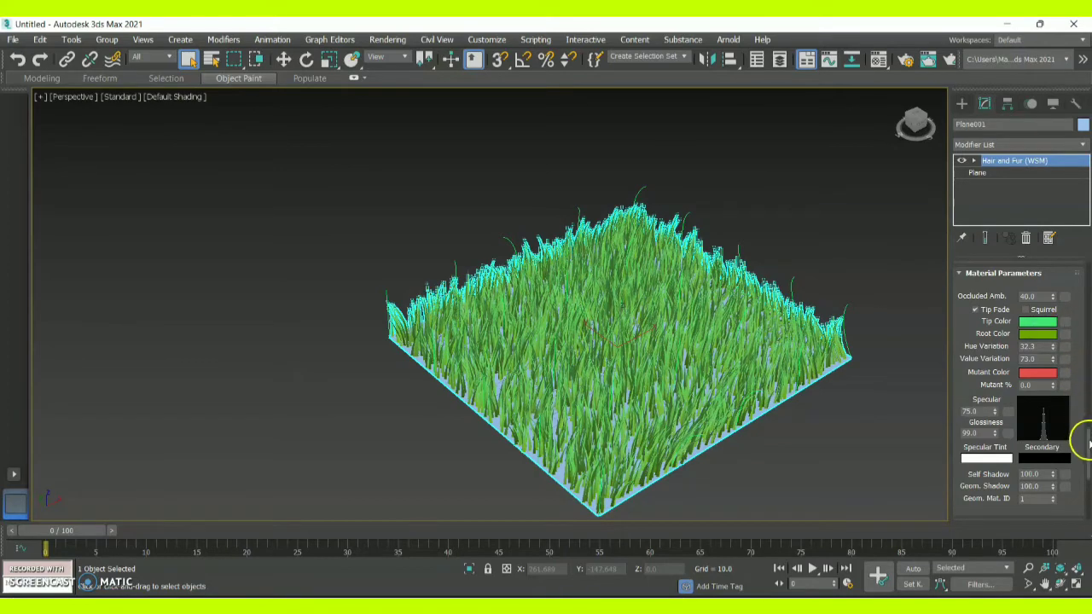
left_click_drag(1088, 441, 1088, 480)
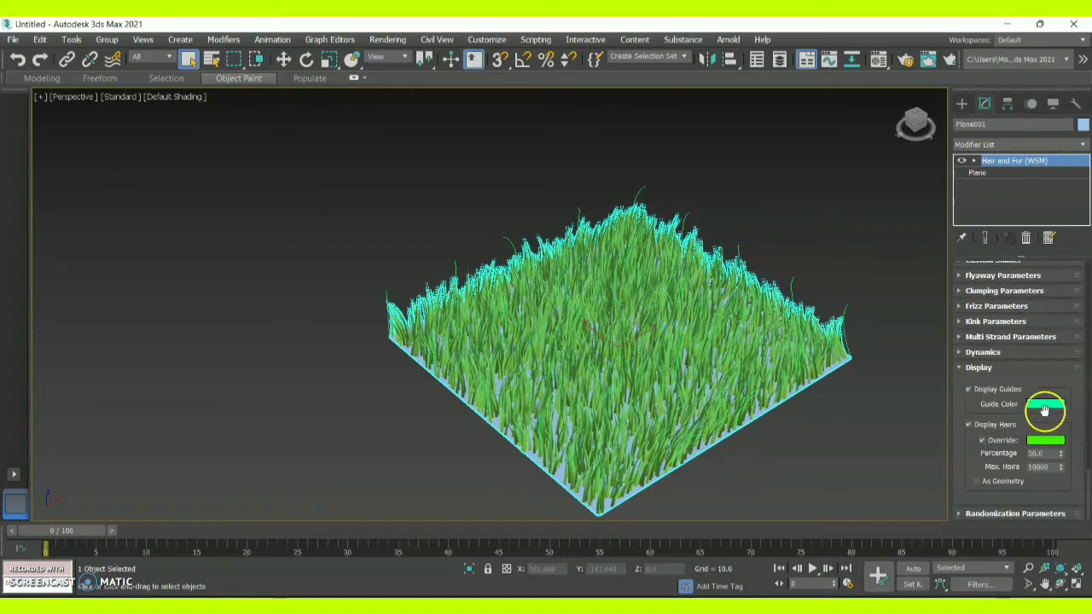
- Turn off Display Guides so the hair guides are hidden on the grass
left_click(1047, 406)
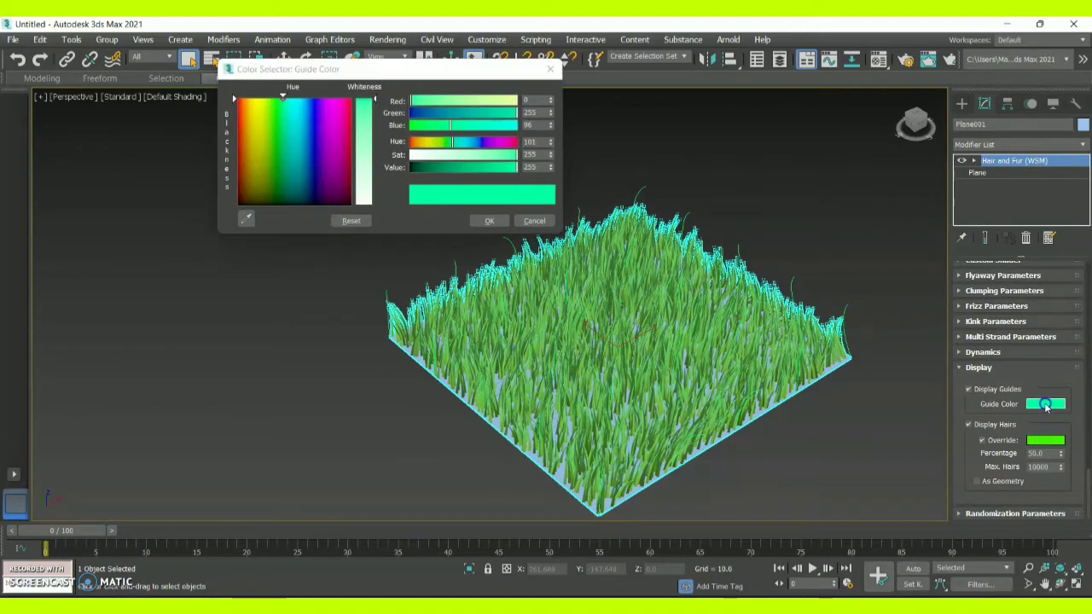
left_click(534, 221)
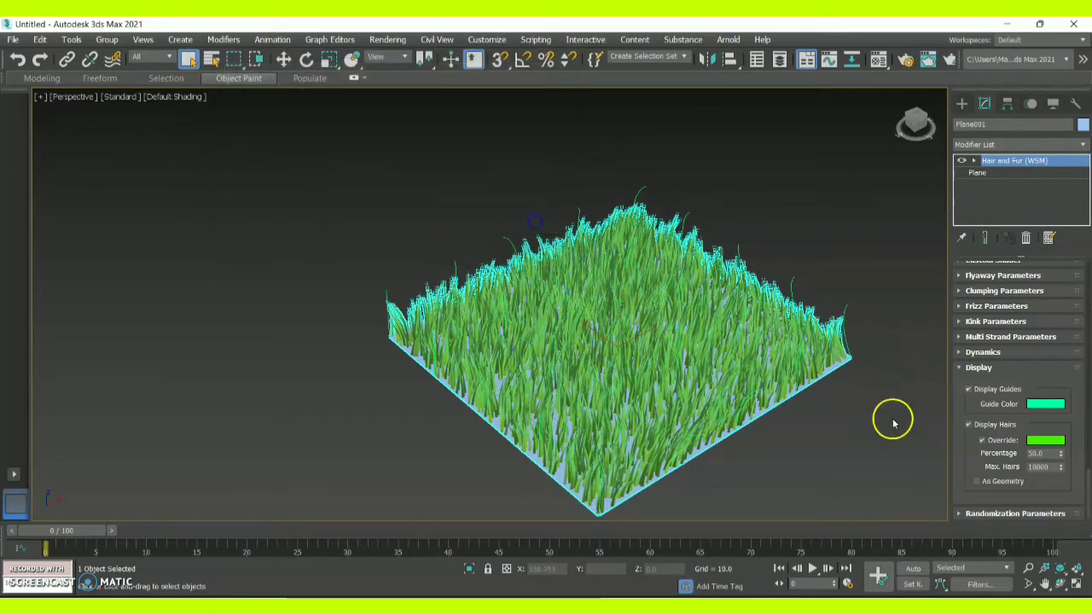
left_click(967, 392)
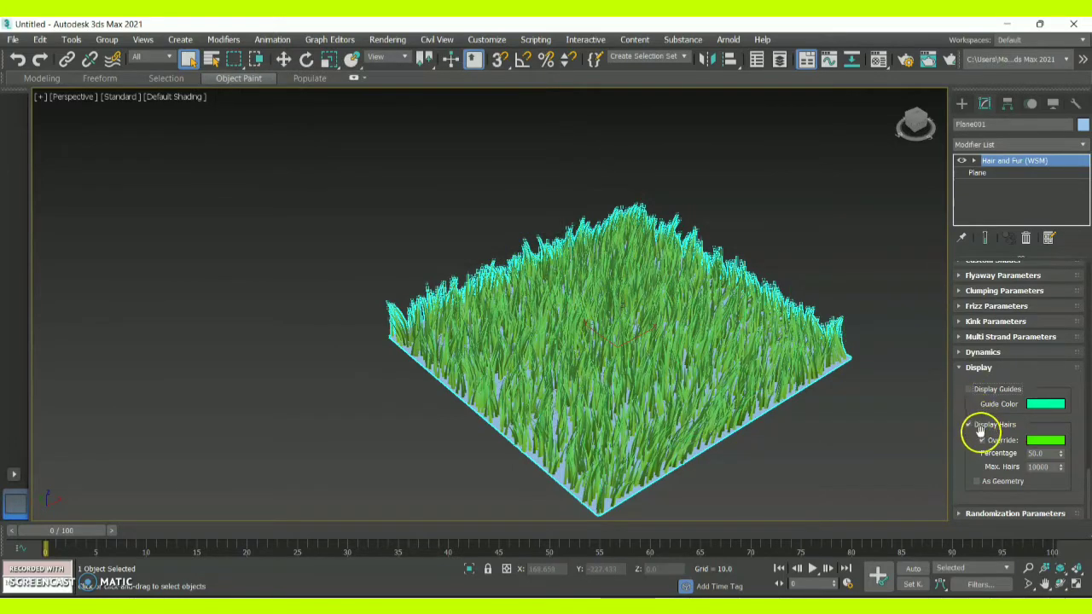
left_click(969, 425)
left_click(969, 425)
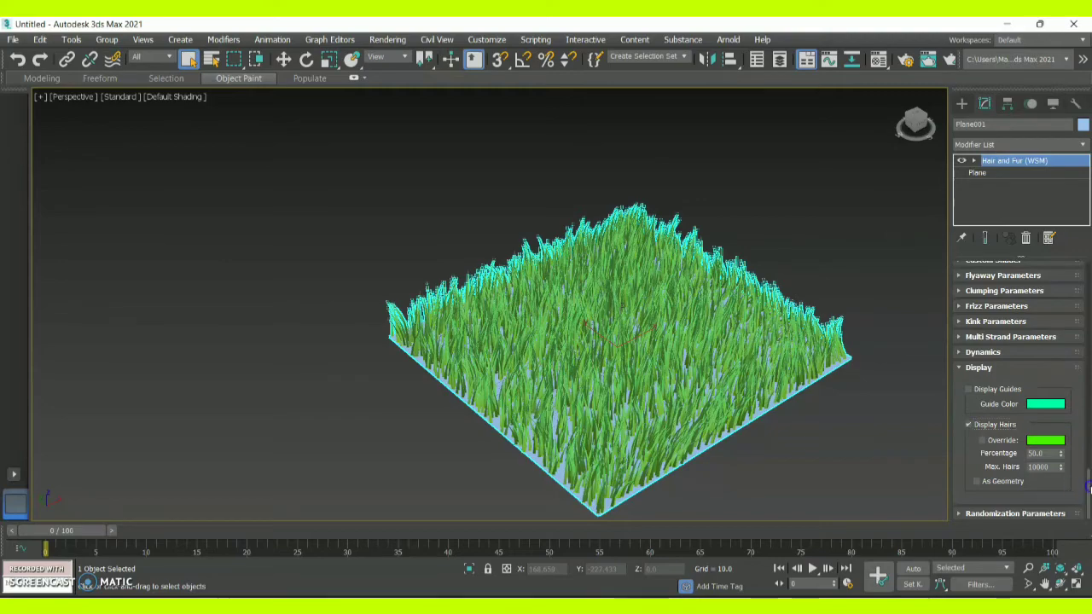
left_click_drag(1085, 486, 1076, 196)
- Give Plane001 a green object colour from the Create panel's Object Color swatch
left_click(962, 103)
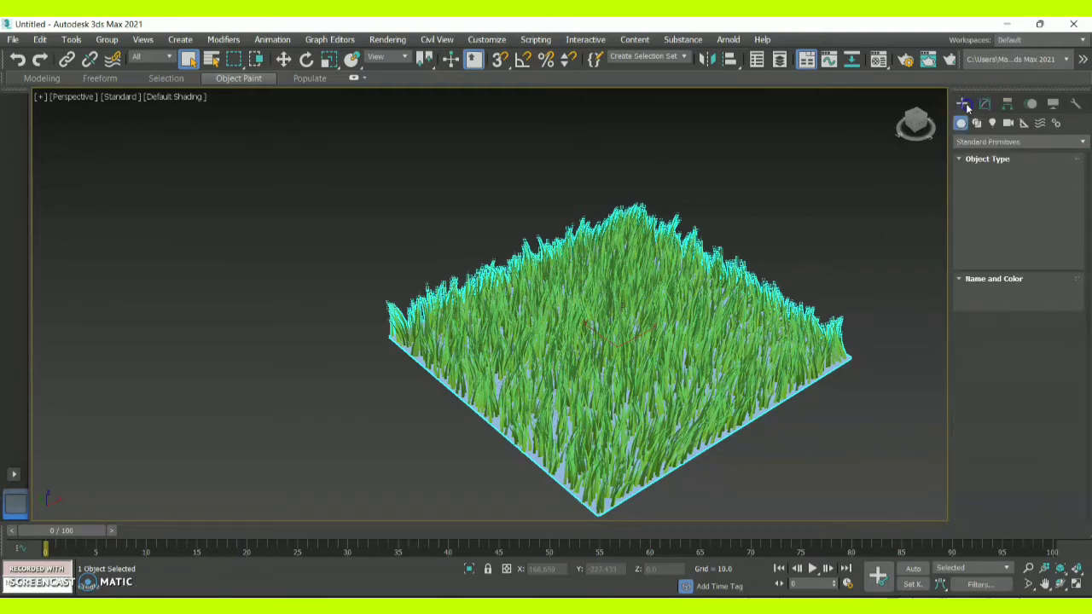
left_click_drag(920, 126, 899, 111)
left_click(1066, 295)
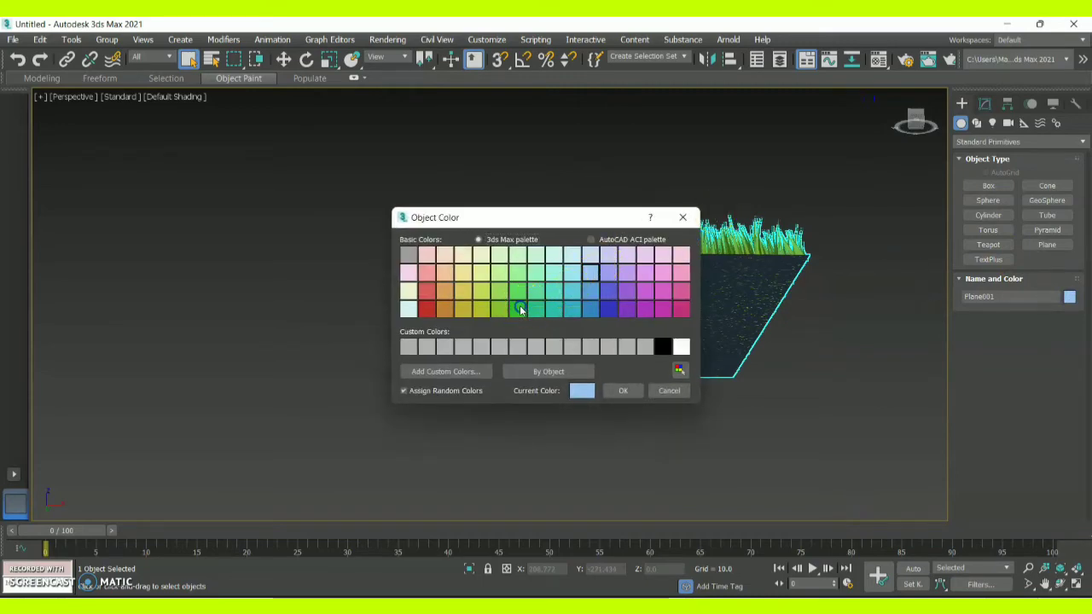
left_click(520, 309)
left_click(624, 390)
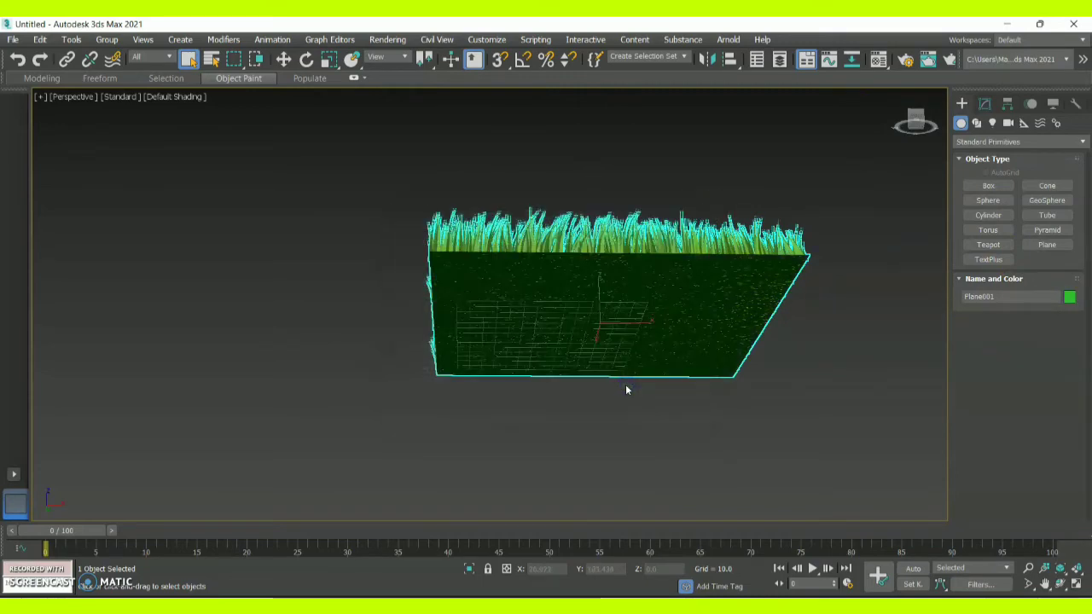
left_click(914, 115)
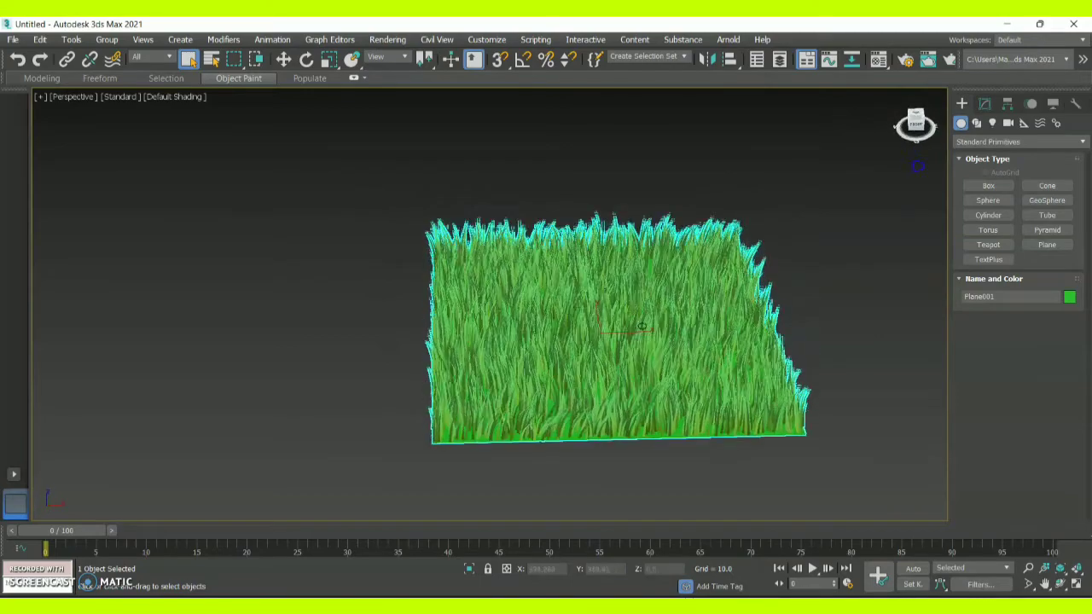
mouse_move(914, 124)
left_mouse_down()
mouse_move(914, 150)
mouse_move(916, 121)
mouse_move(902, 129)
left_mouse_up()
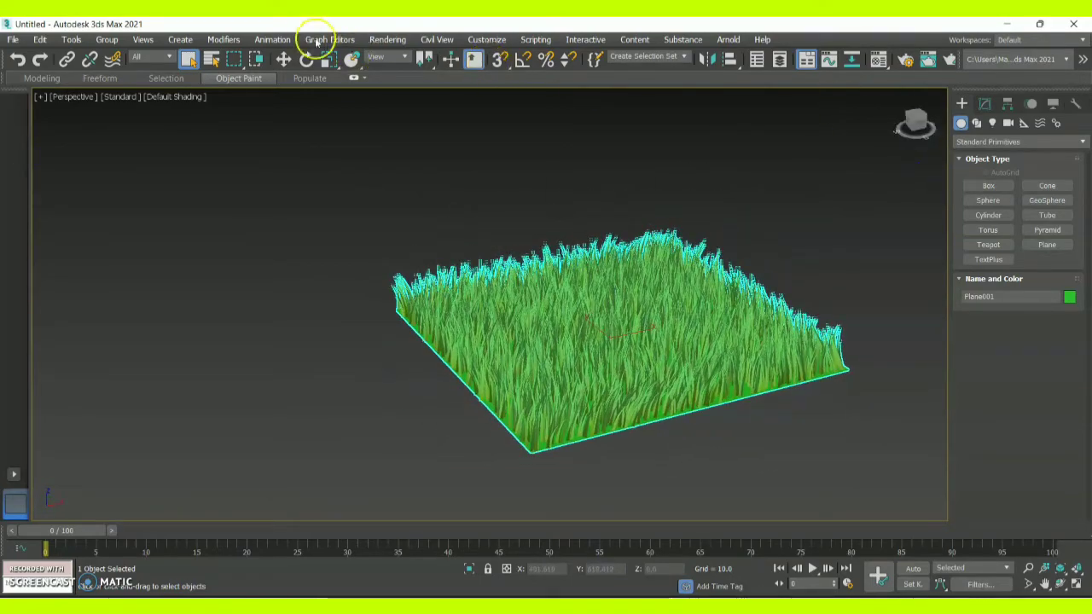
- Render the Perspective view of the green grass, inspect it full screen, then close the render window
left_click(386, 40)
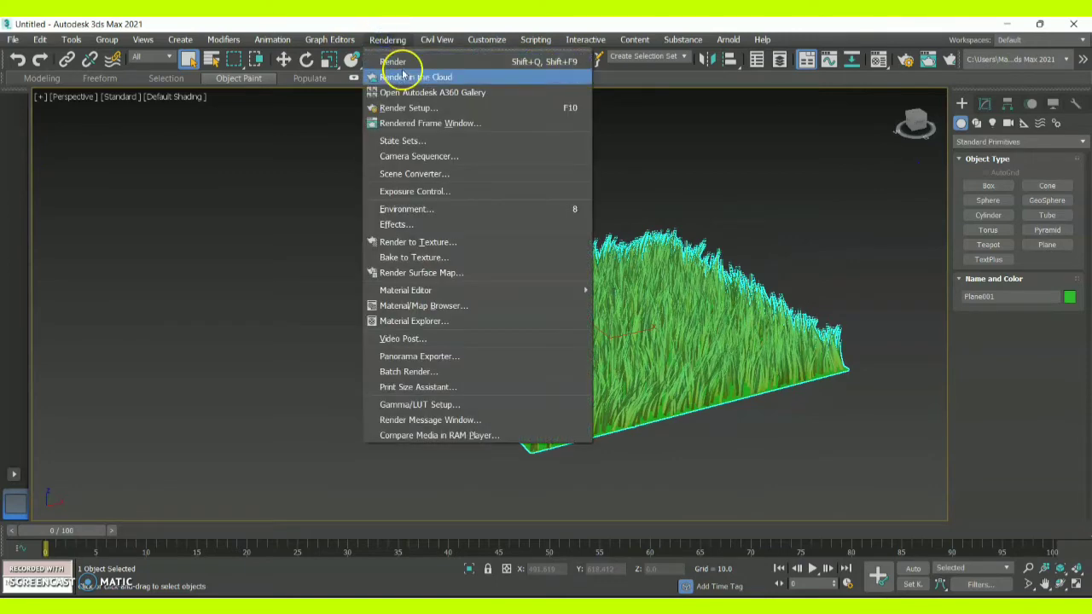
left_click(400, 63)
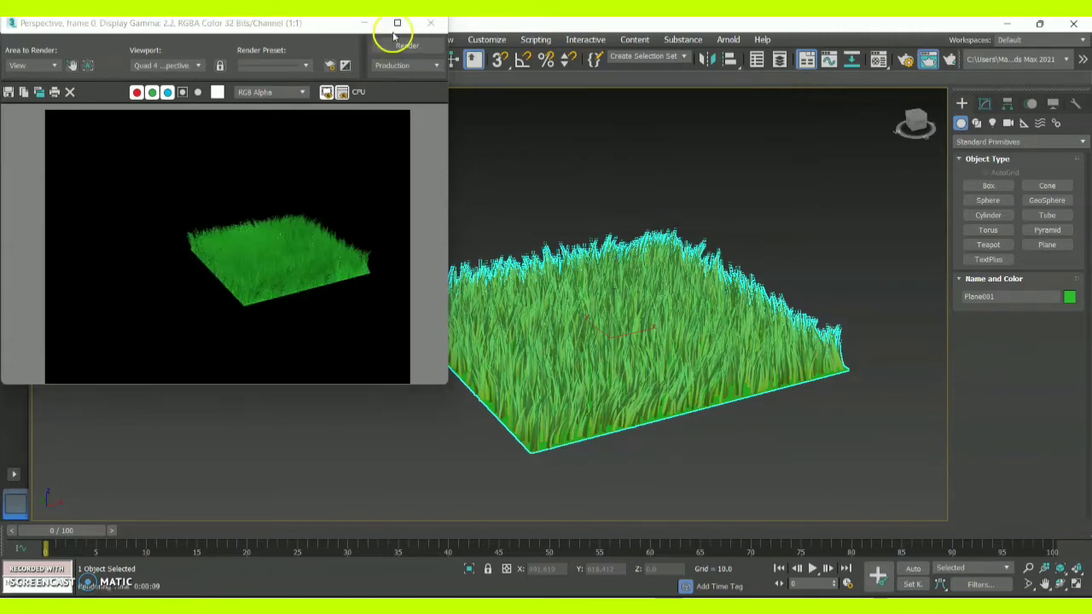
left_click(397, 23)
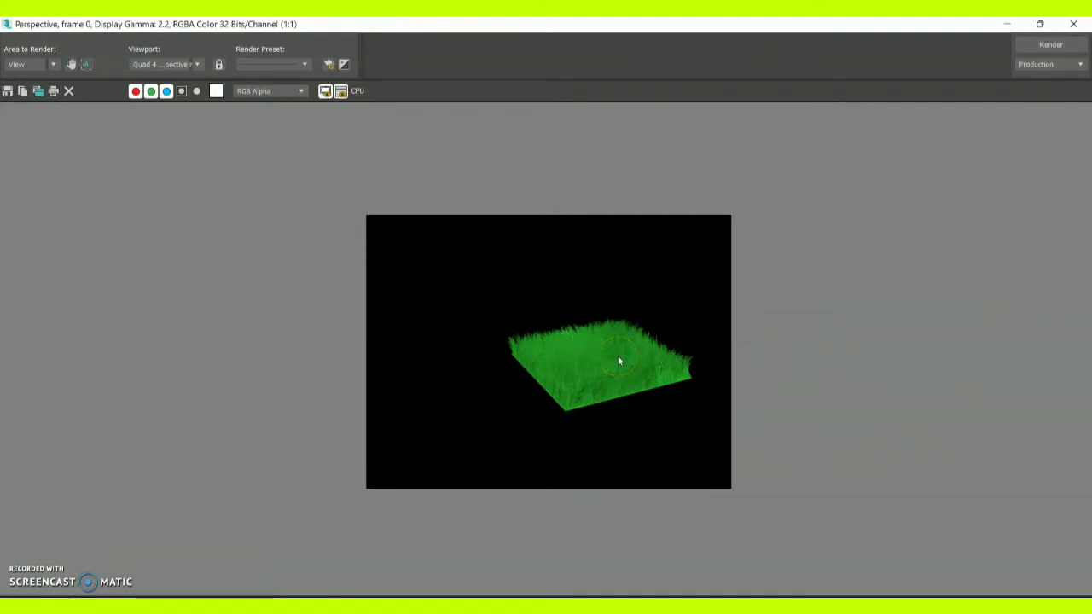
scroll(558, 354, "up", 2)
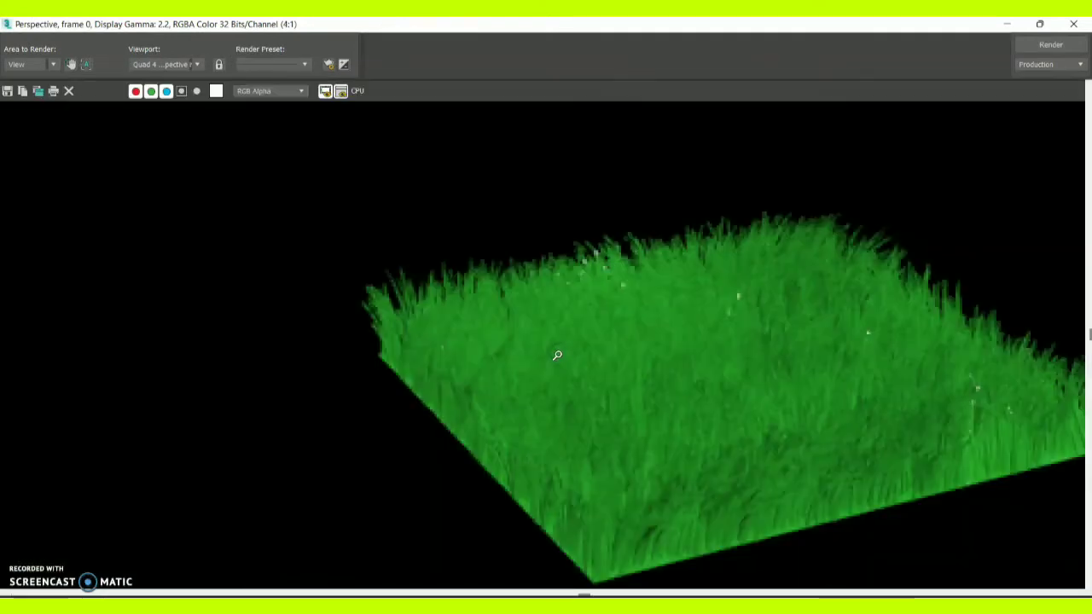
scroll(557, 354, "down", 1)
left_click_drag(612, 383, 760, 310)
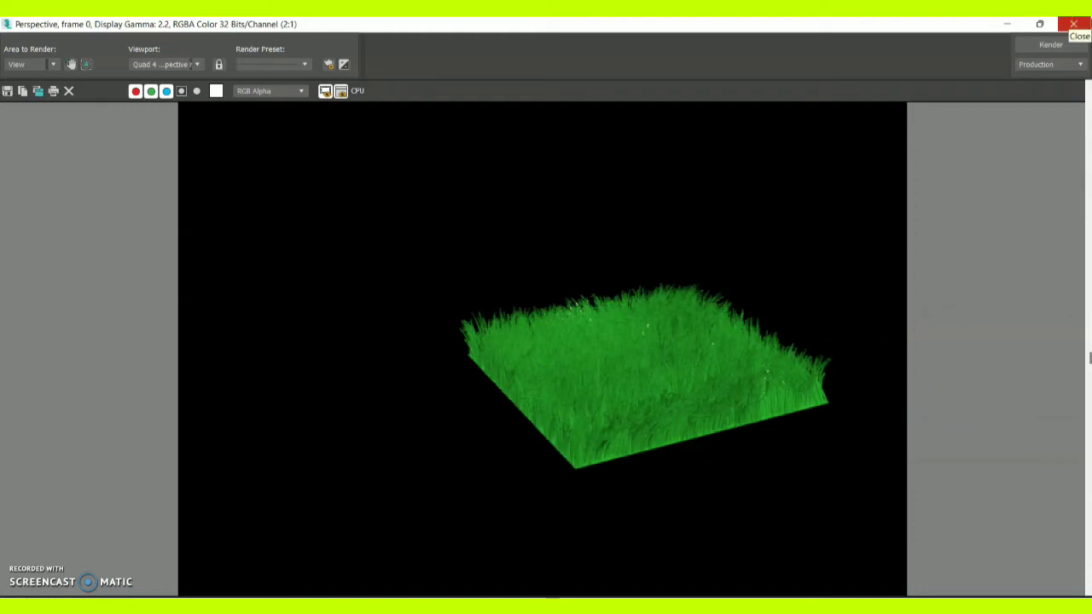
left_click(1083, 24)
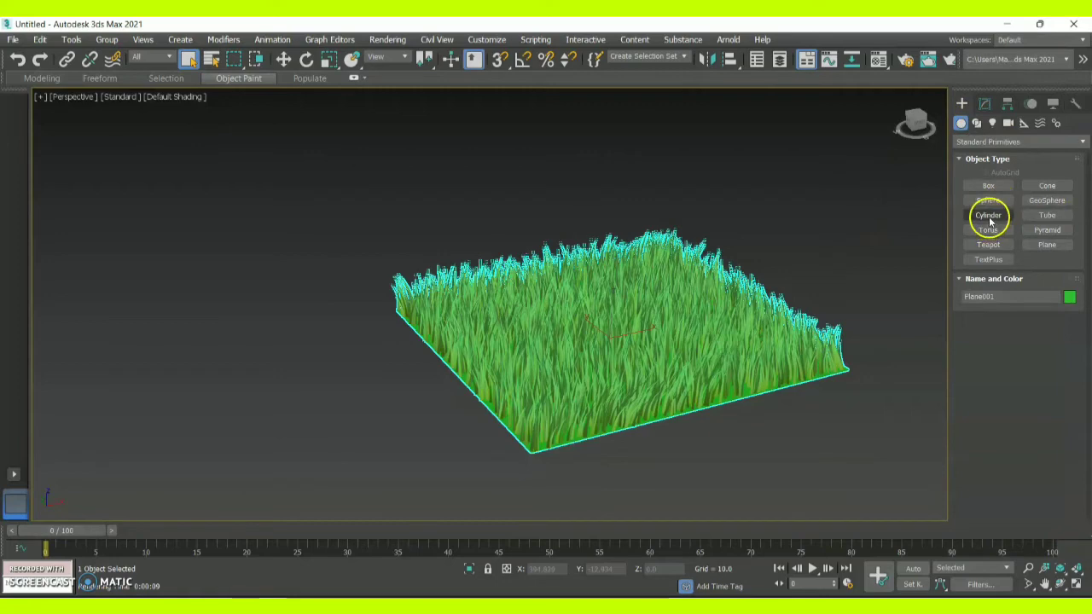
- Create a flat 65.665×118.753×10.638 box, Box001, beside the grass with extra width segments
left_click(988, 186)
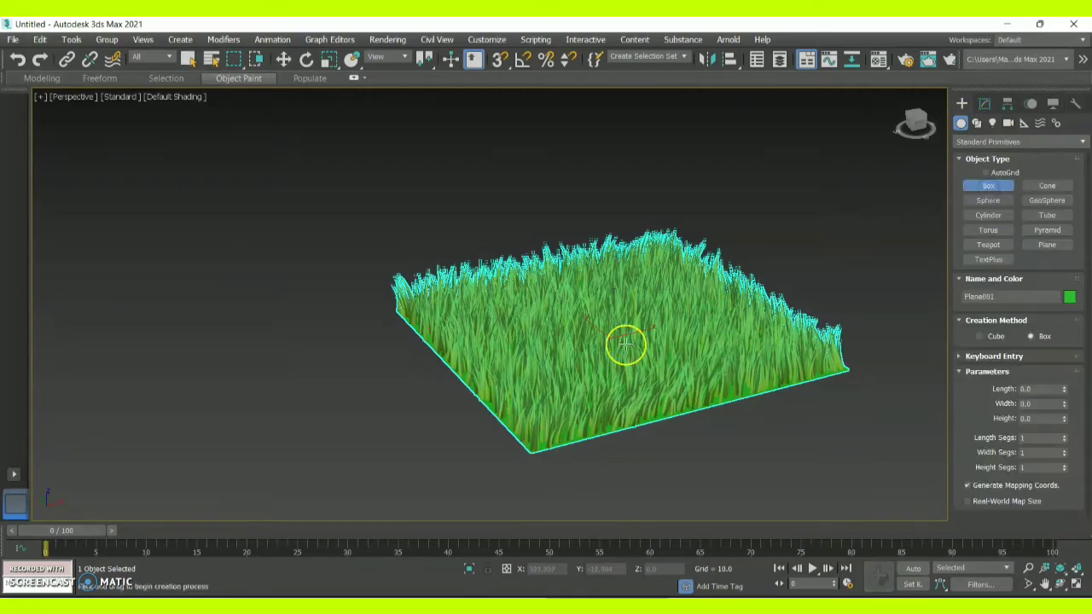
left_click_drag(161, 428, 365, 419)
left_click(367, 401)
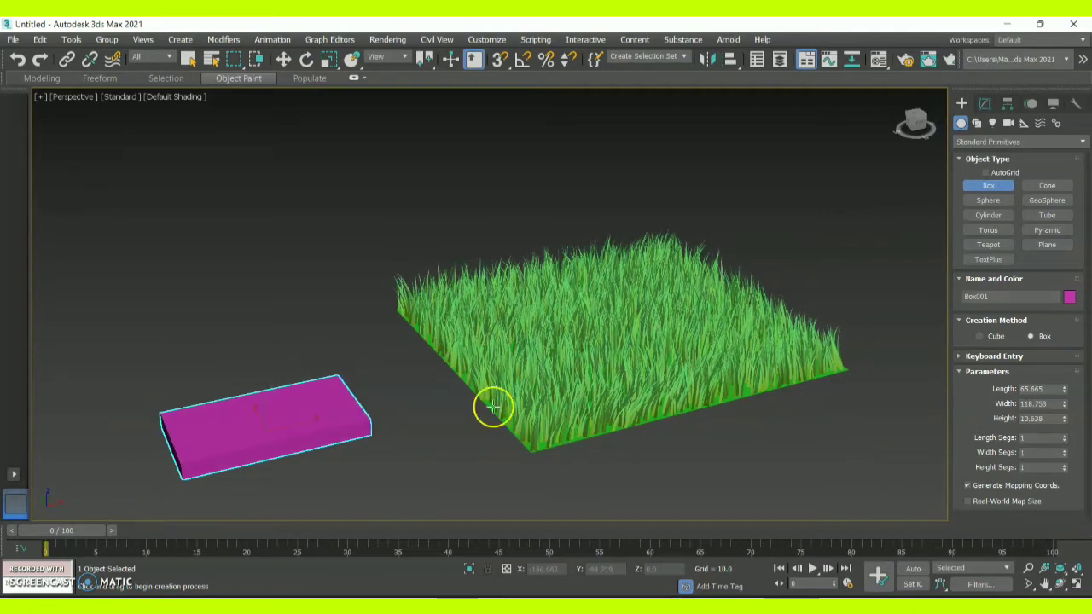
left_click(1065, 452)
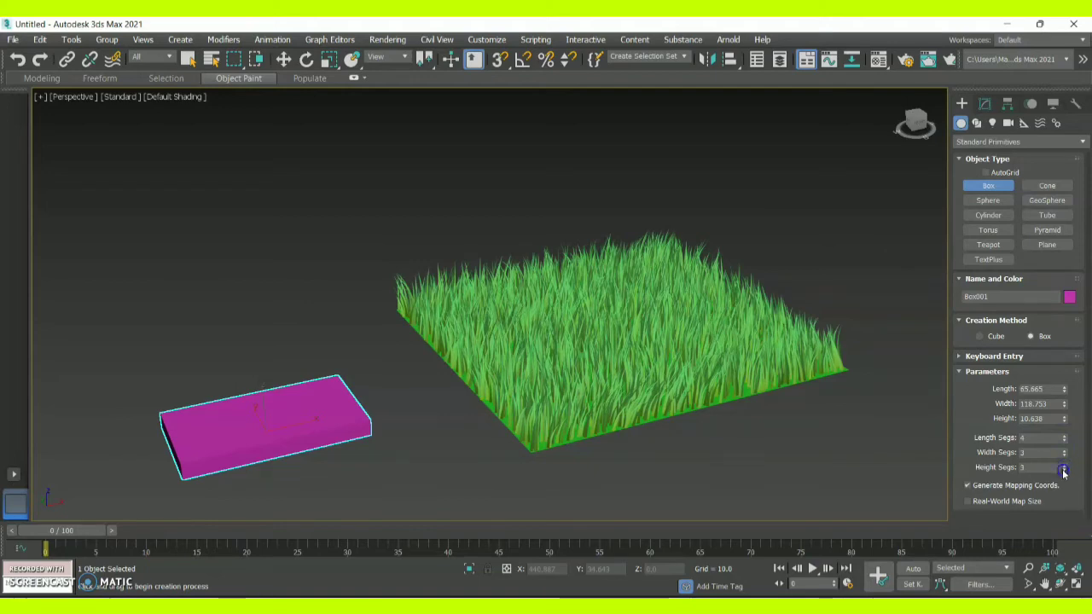
- Convert Box001 to an Editable Poly via the right-click Convert To menu
right_click(285, 429)
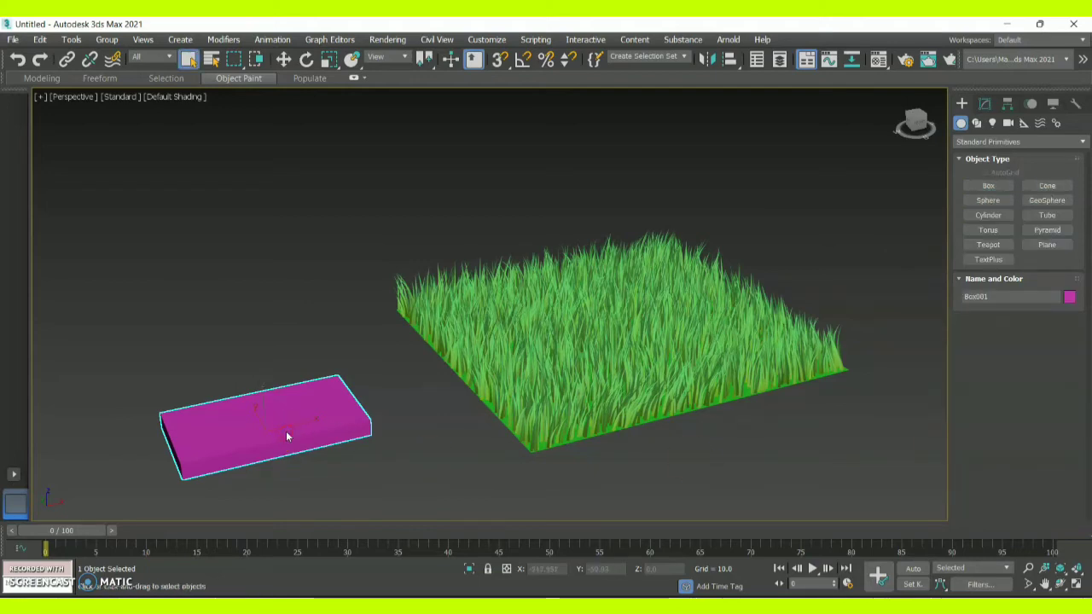
right_click(287, 436)
mouse_move(321, 584)
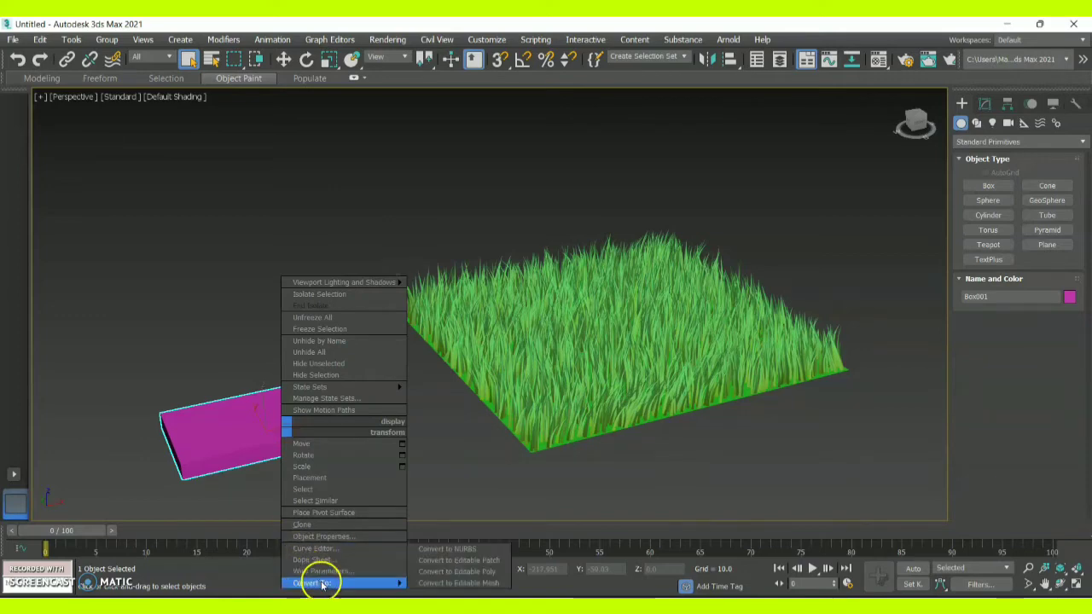
left_click(460, 572)
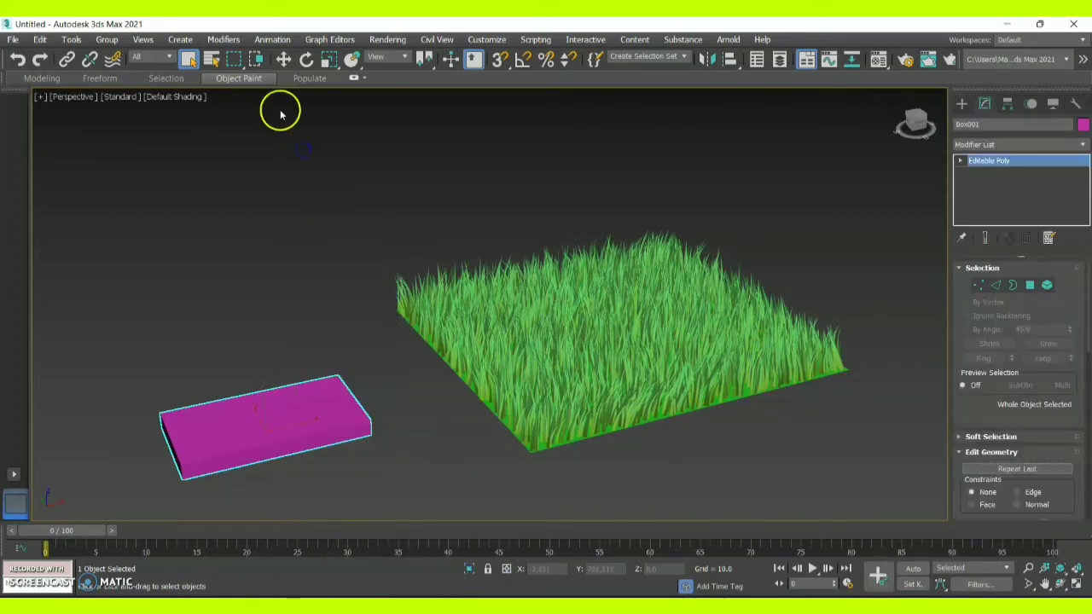
- In Polygon mode, select the two middle polygons on the box's top face
mouse_move(919, 122)
left_mouse_down()
mouse_move(922, 101)
mouse_move(921, 125)
left_mouse_up()
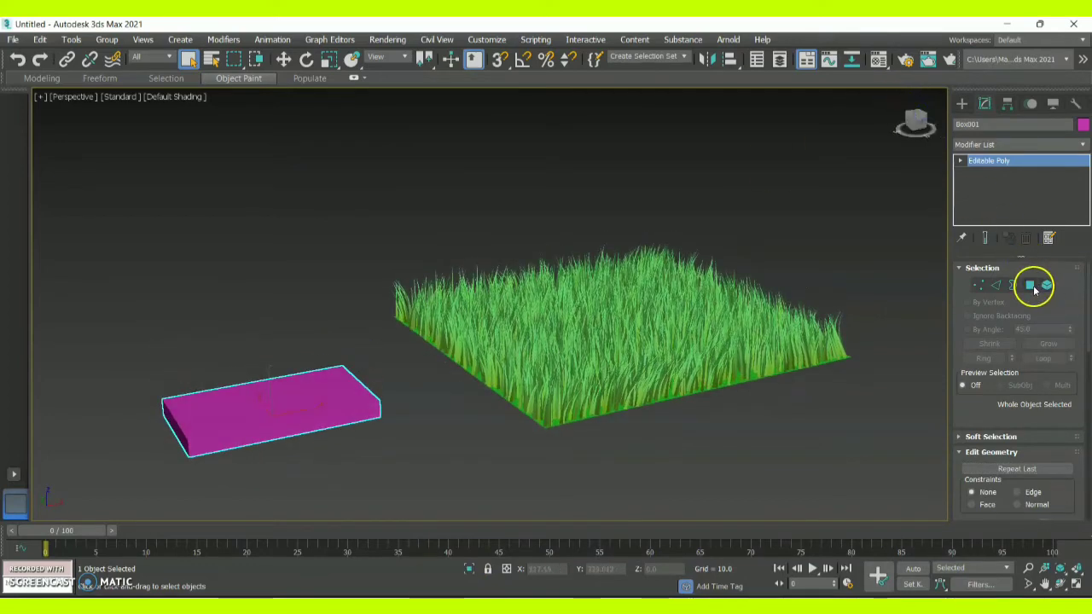
left_click(1029, 284)
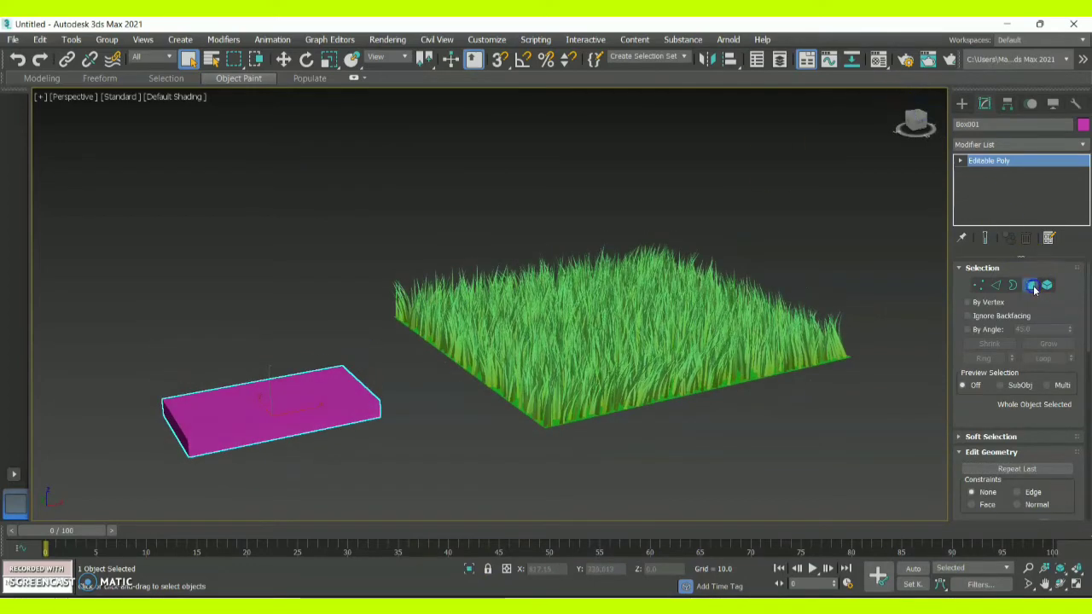
left_click(355, 401)
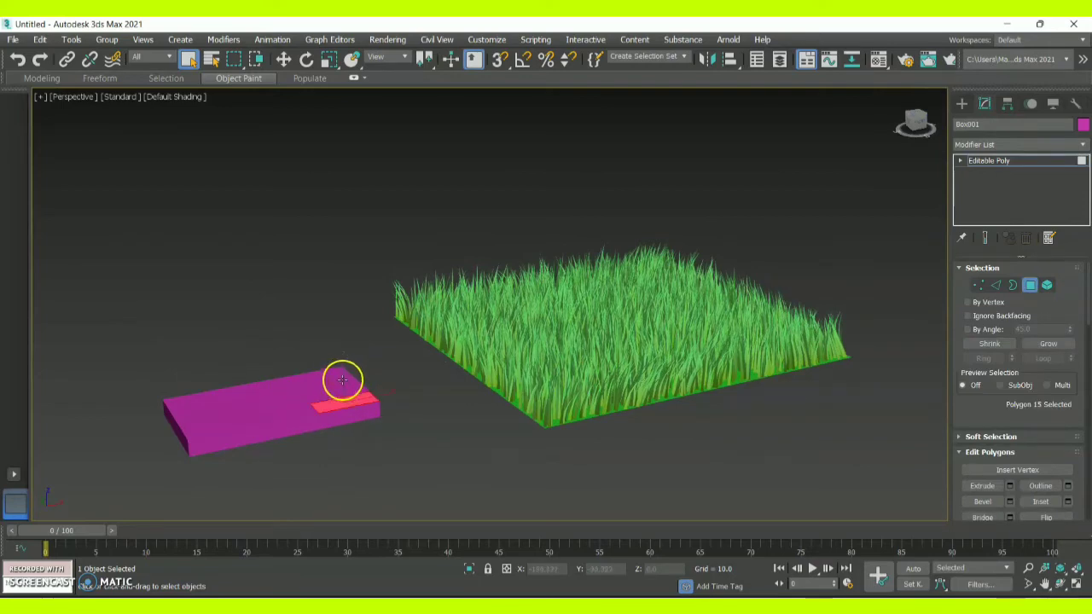
left_click(332, 374, "ctrl")
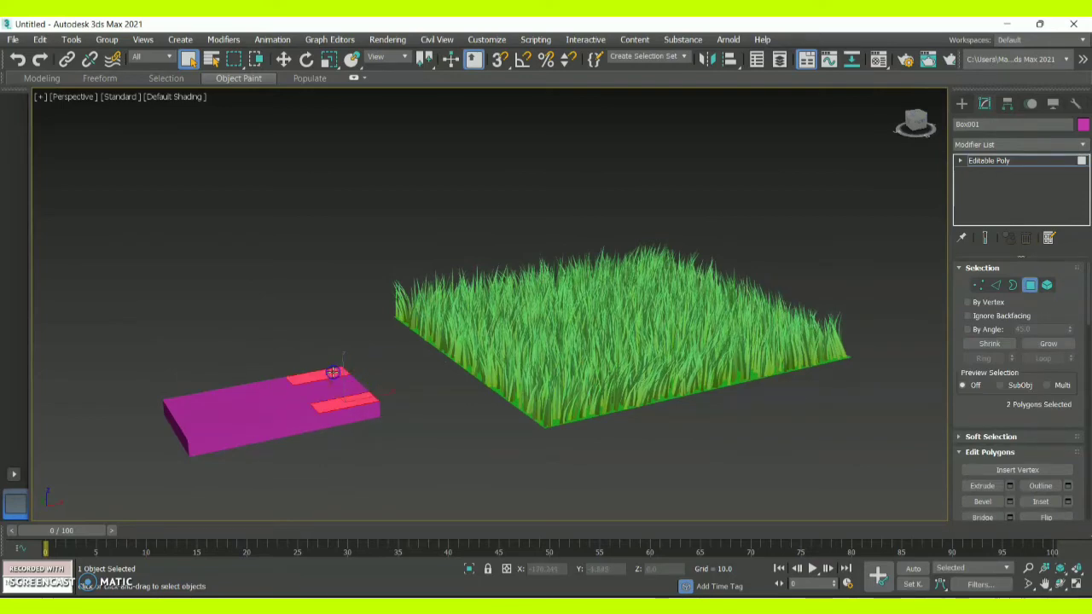
left_click(186, 399, "ctrl")
left_click(201, 436, "ctrl")
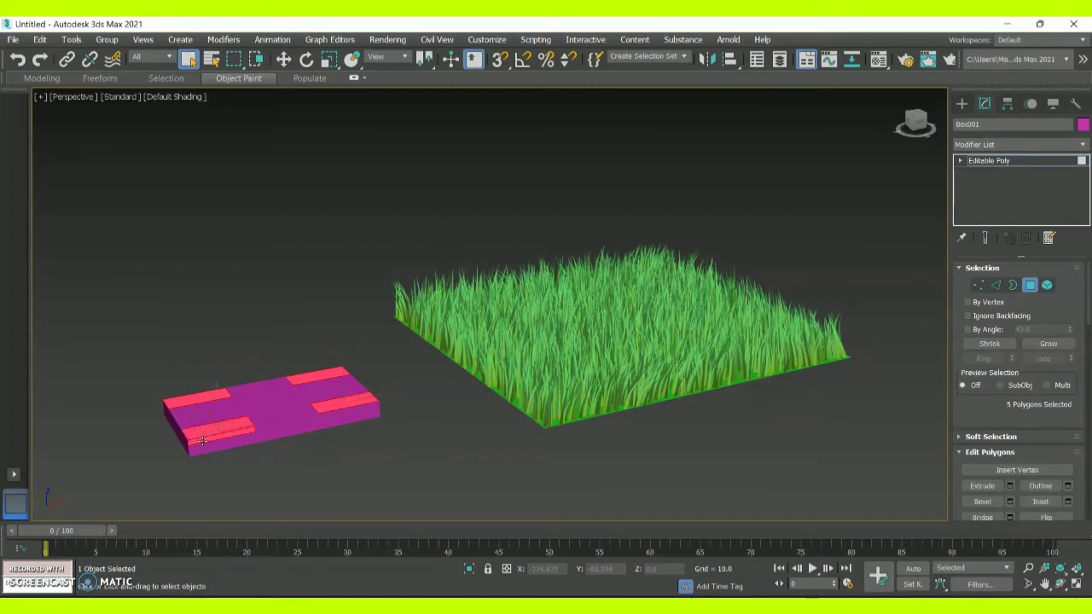
left_click(202, 441)
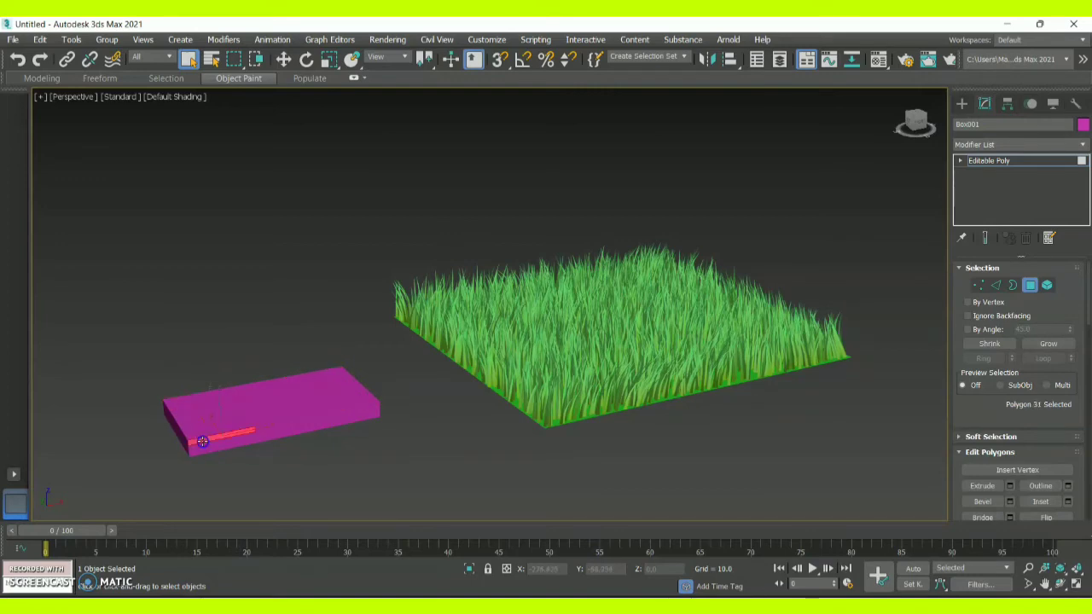
left_click(261, 403)
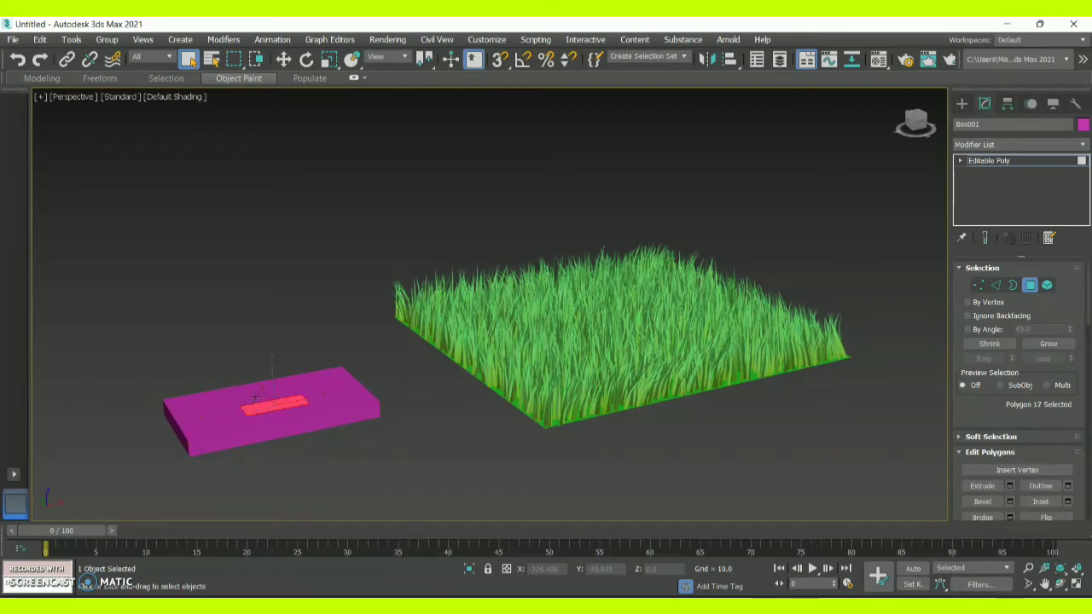
left_click(254, 398)
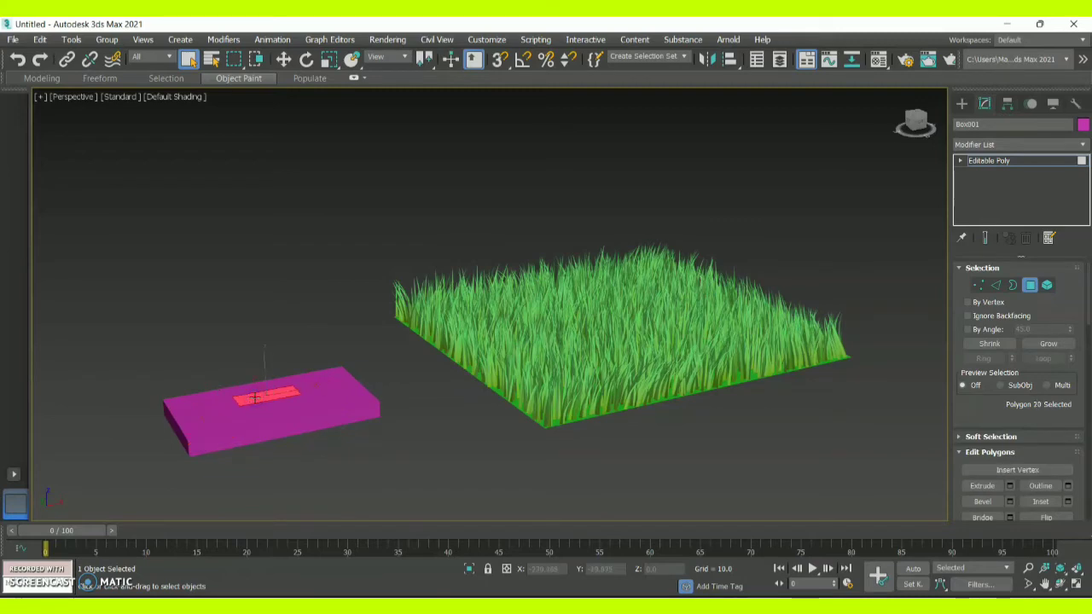
left_click(261, 405, "ctrl")
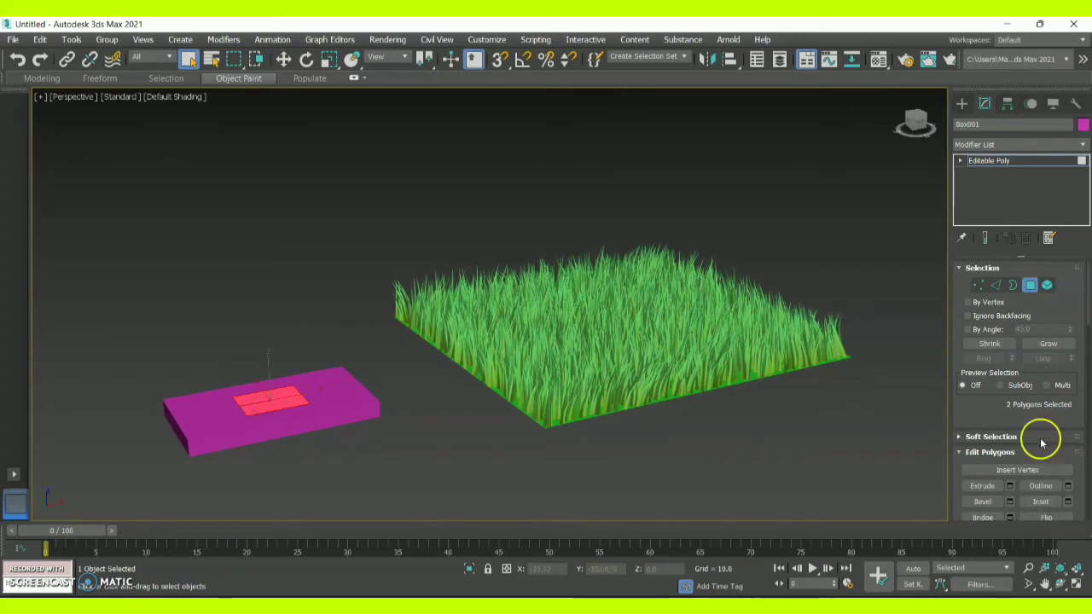
- Extrude the two selected polygons upward into a tall column
left_click(1011, 486)
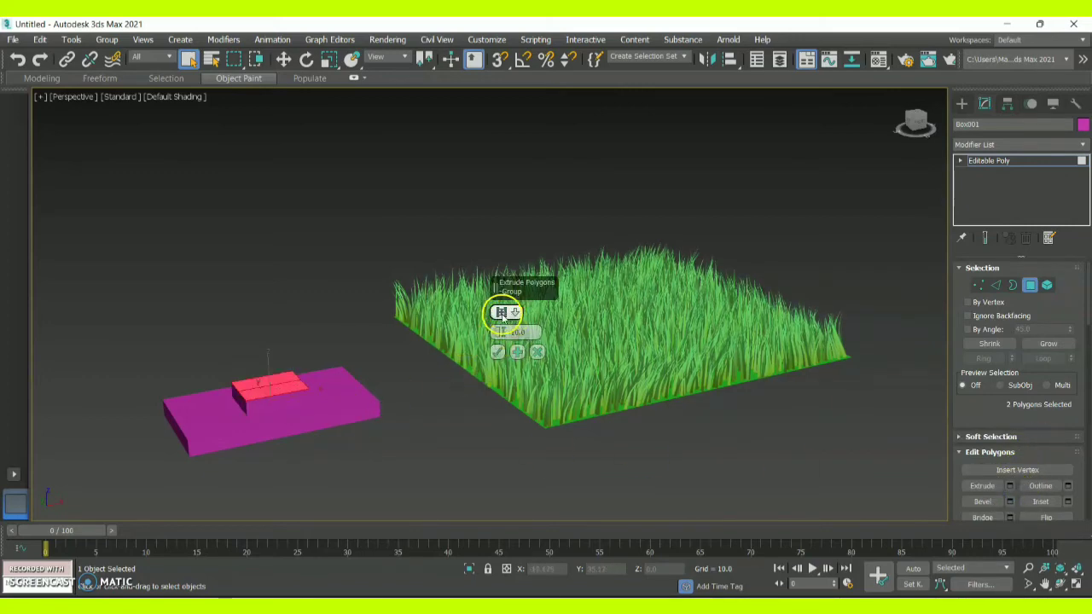
left_click_drag(499, 331, 479, 102)
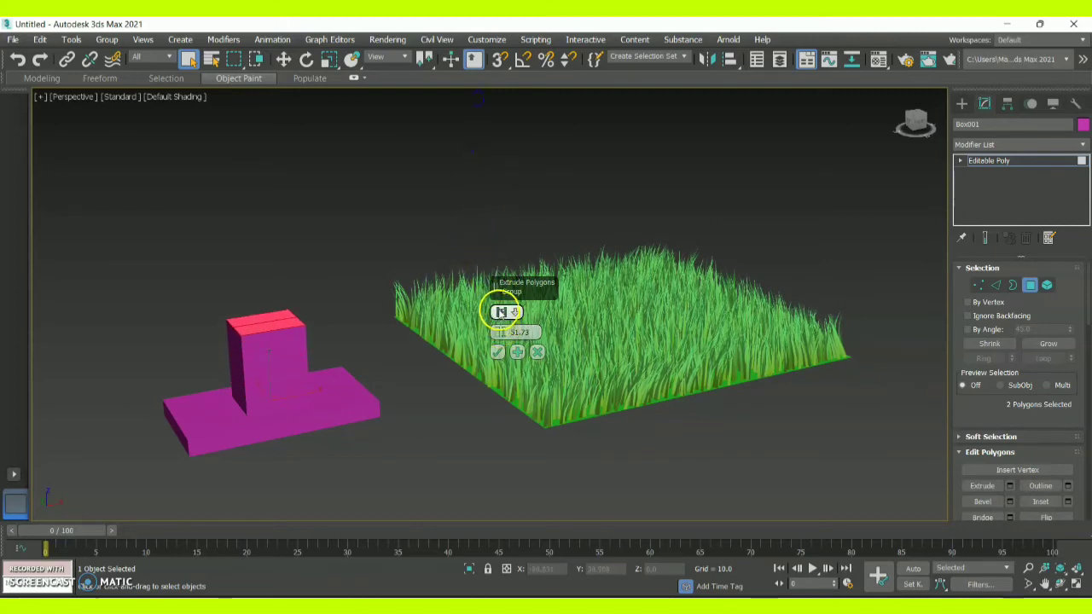
left_click(497, 352)
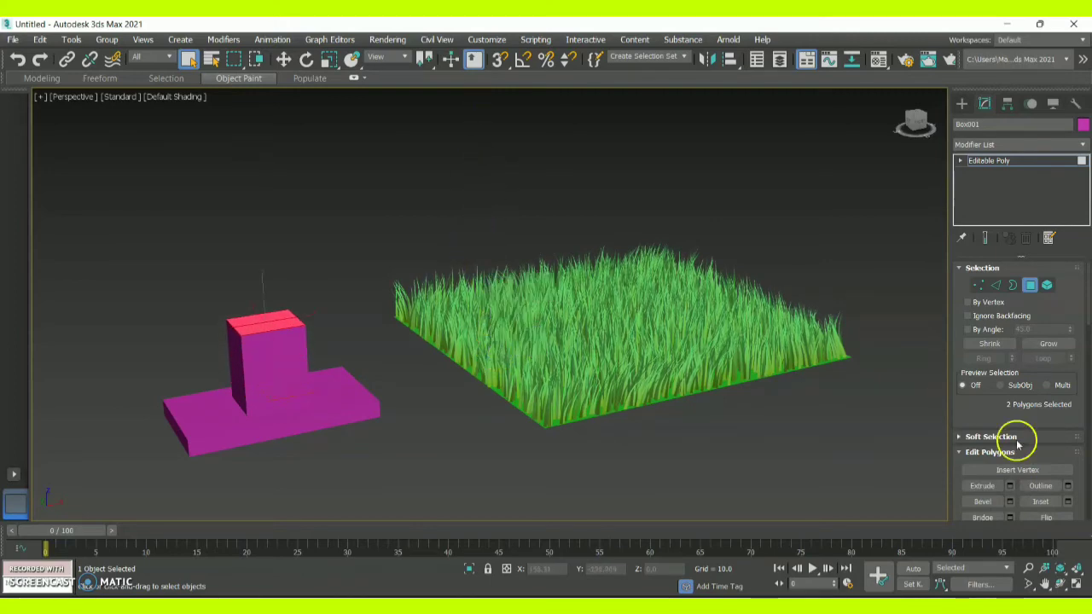
- Bevel the column top with a lower height and an outward outline to flare it
left_click(1009, 506)
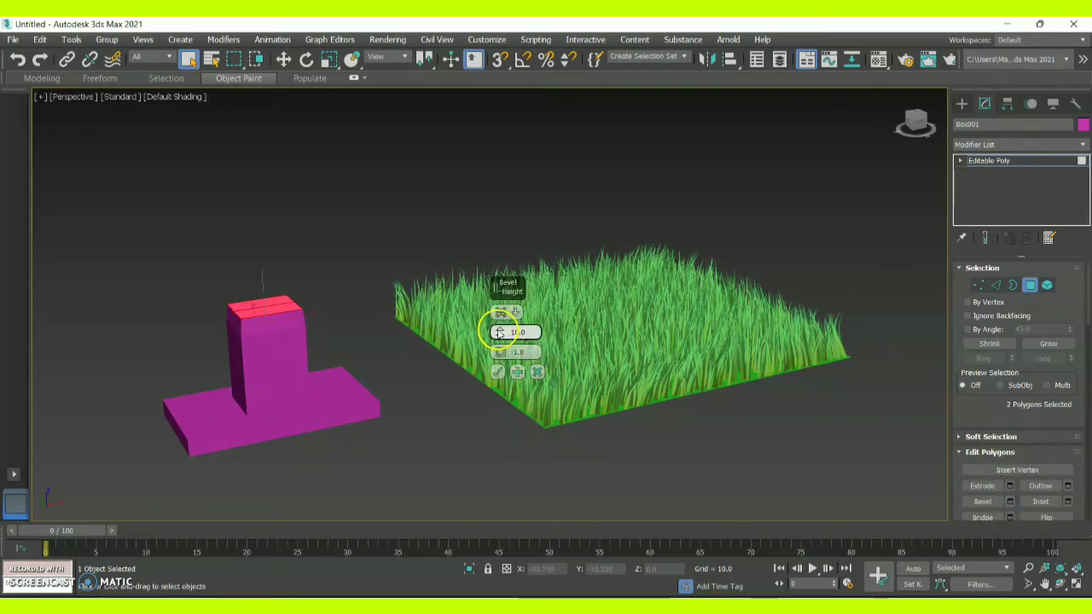
mouse_move(498, 334)
left_mouse_down()
mouse_move(498, 346)
mouse_move(491, 317)
left_mouse_up()
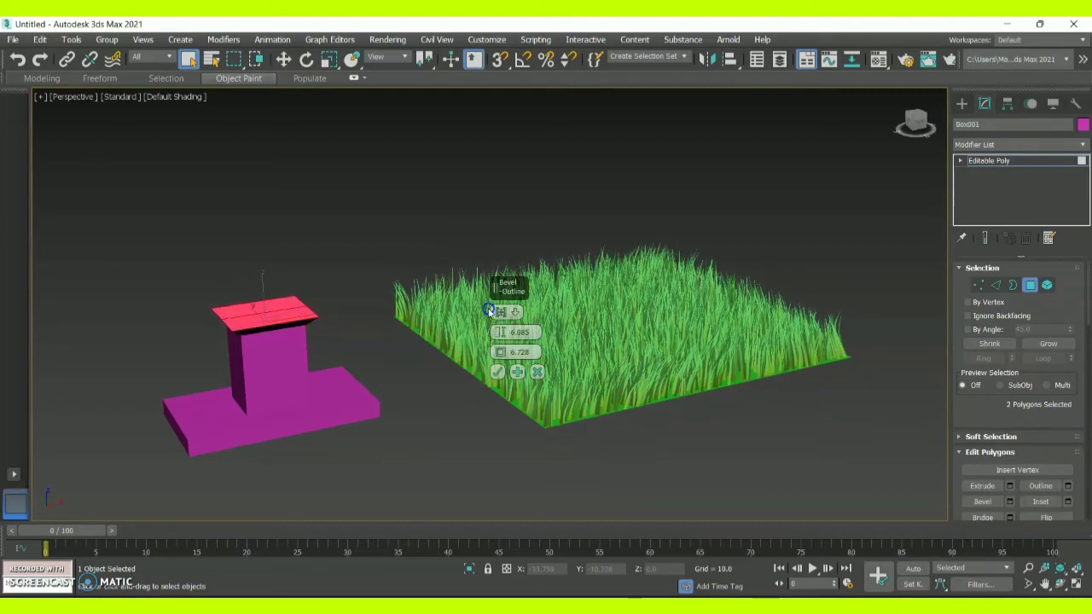
left_click(502, 373)
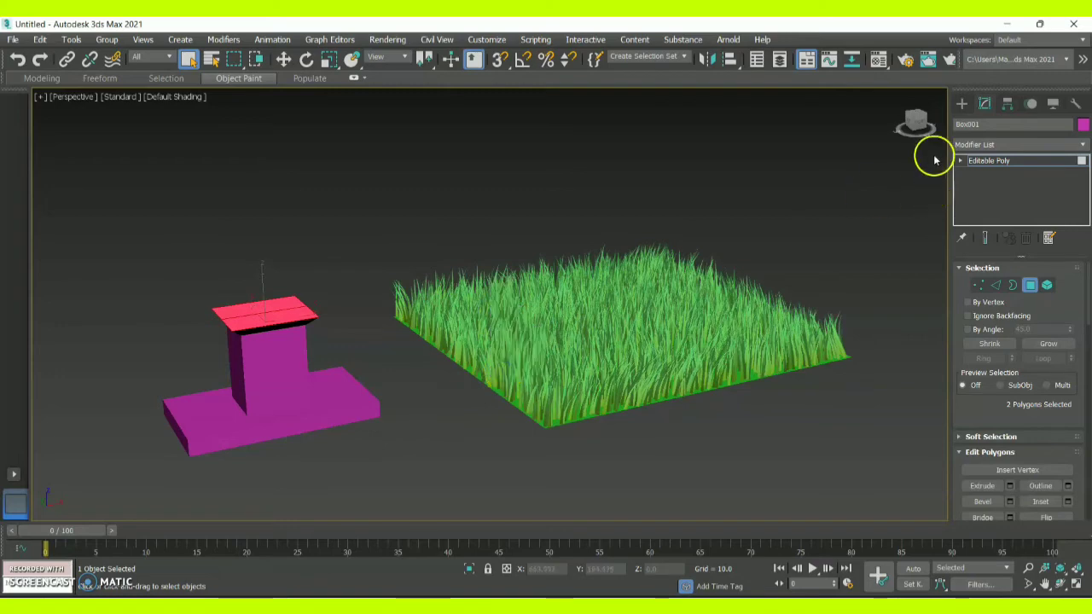
- Leave polygon mode and rotate Box001 about 180° on Y so it stands upside down
left_click(962, 103)
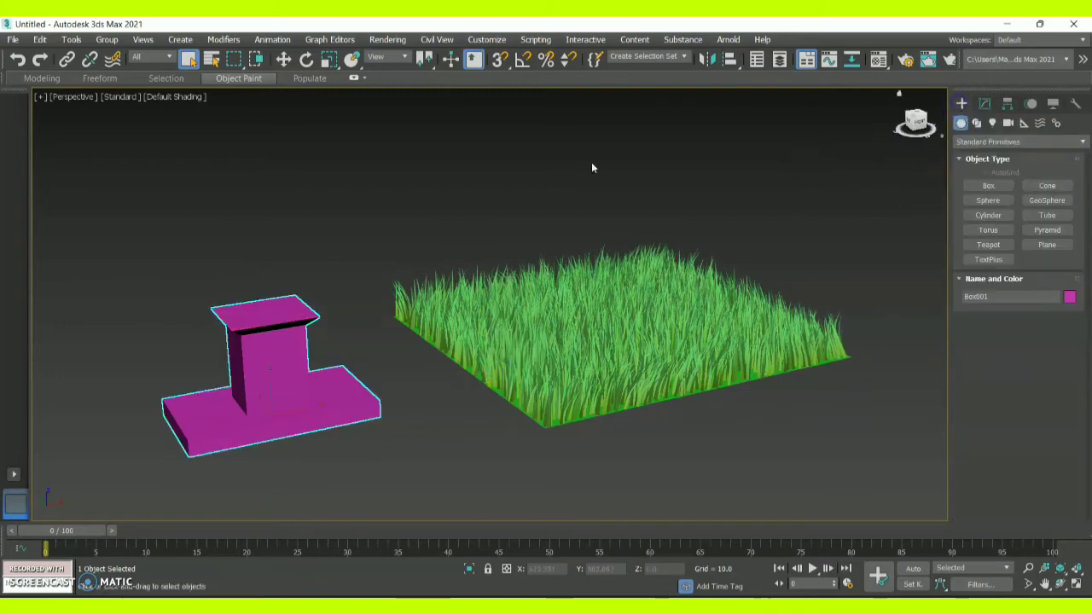
left_click(306, 59)
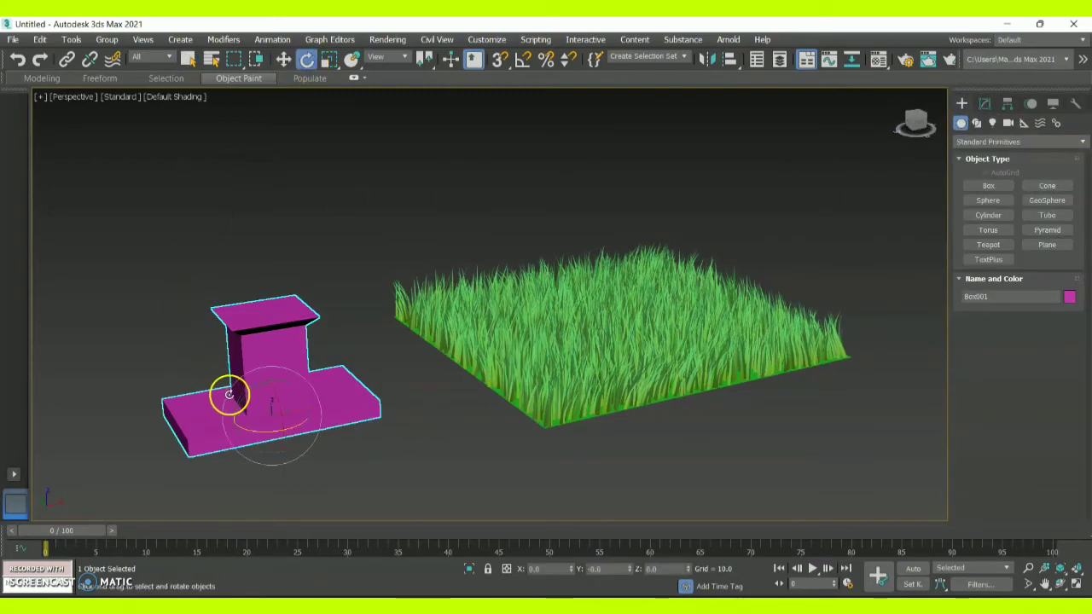
left_click_drag(244, 390, 481, 390)
left_click_drag(275, 378, 308, 396)
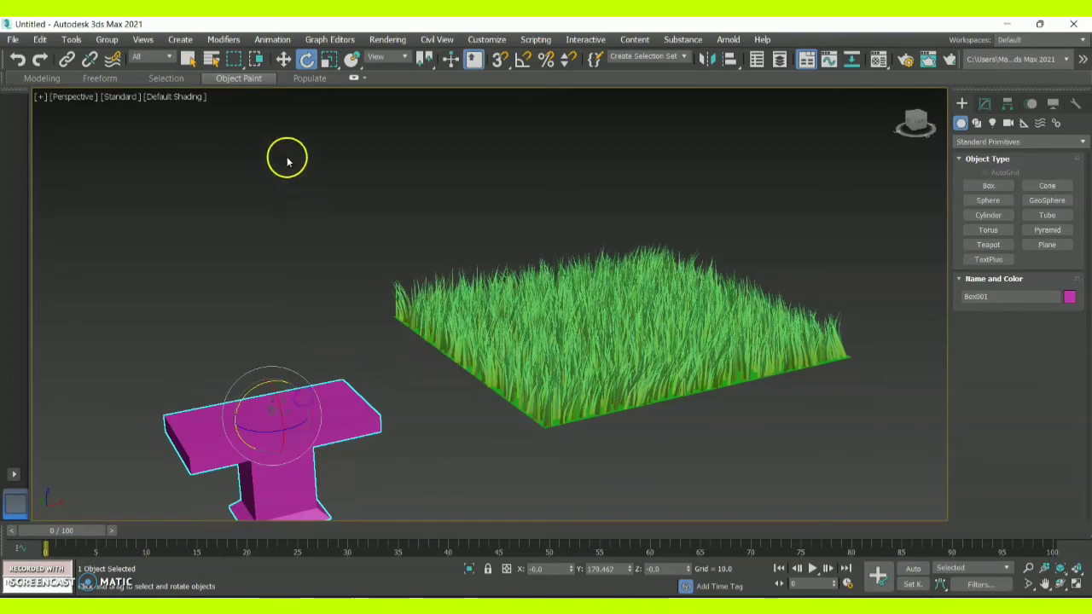
- Move Box001 along X and Y onto the centre of the grass plane
left_click(284, 60)
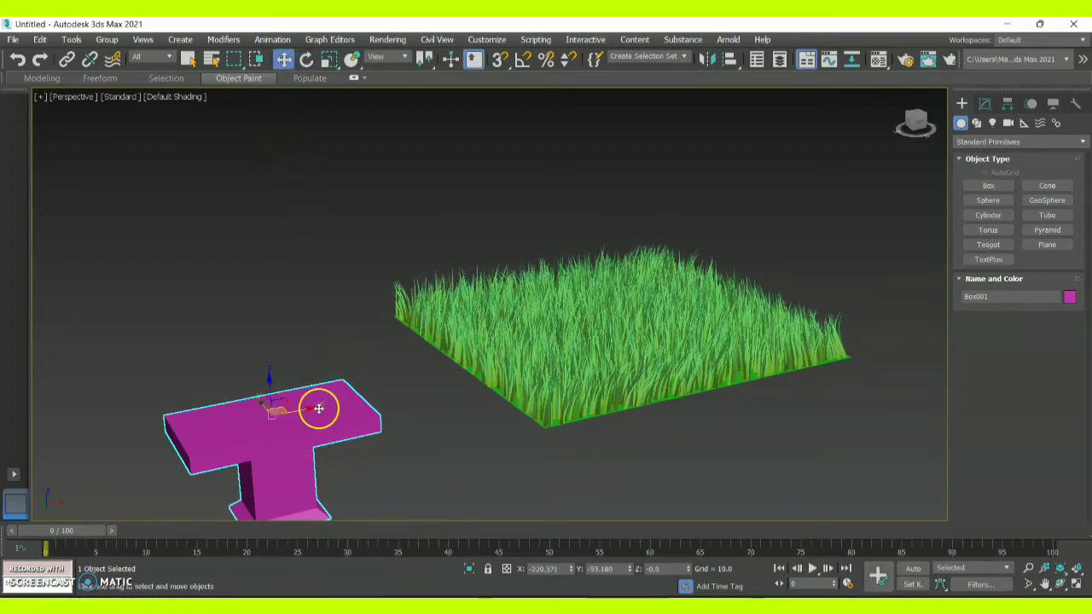
left_click_drag(318, 408, 683, 269)
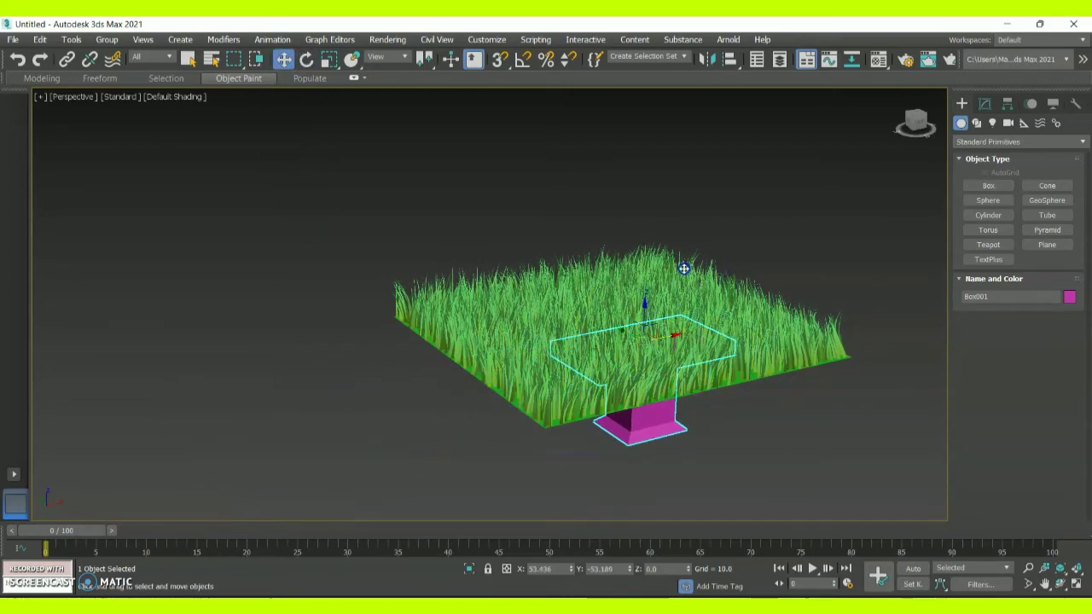
left_click(648, 312)
left_click_drag(627, 334, 642, 244)
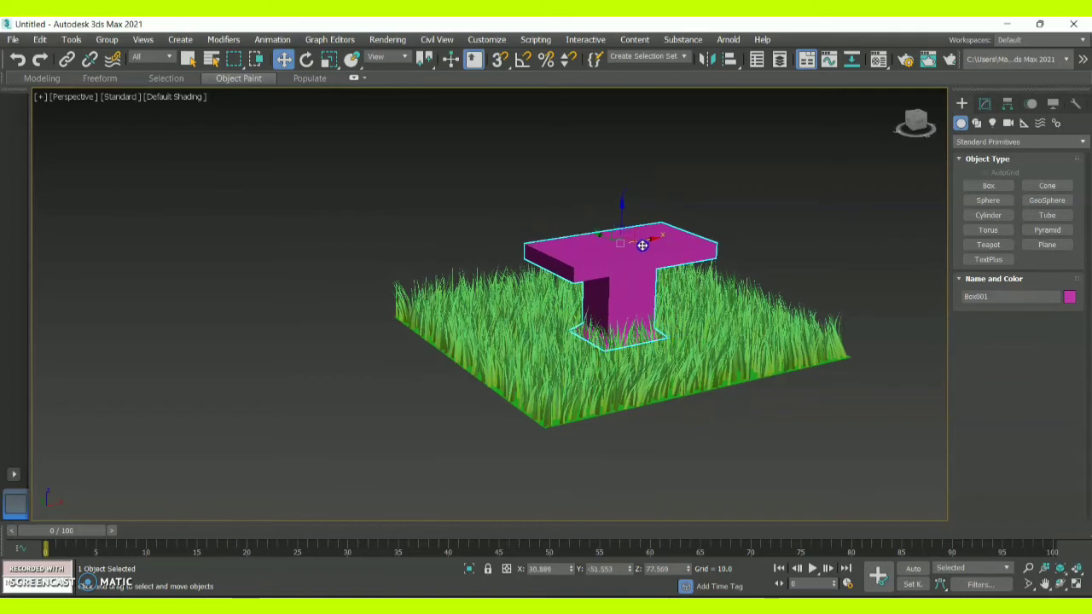
left_click(915, 119)
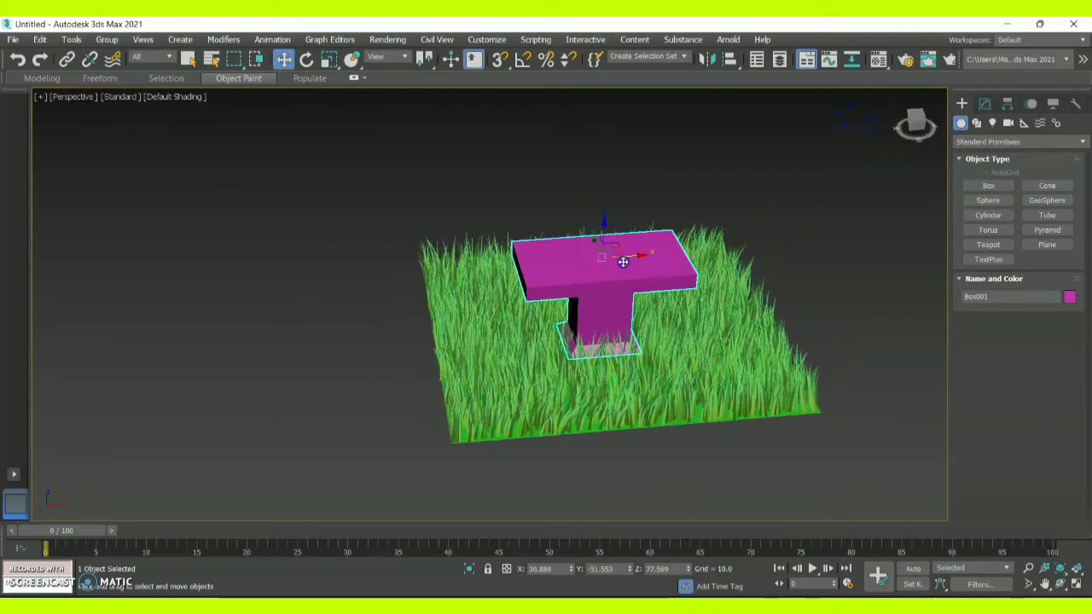
left_click_drag(622, 262, 632, 258)
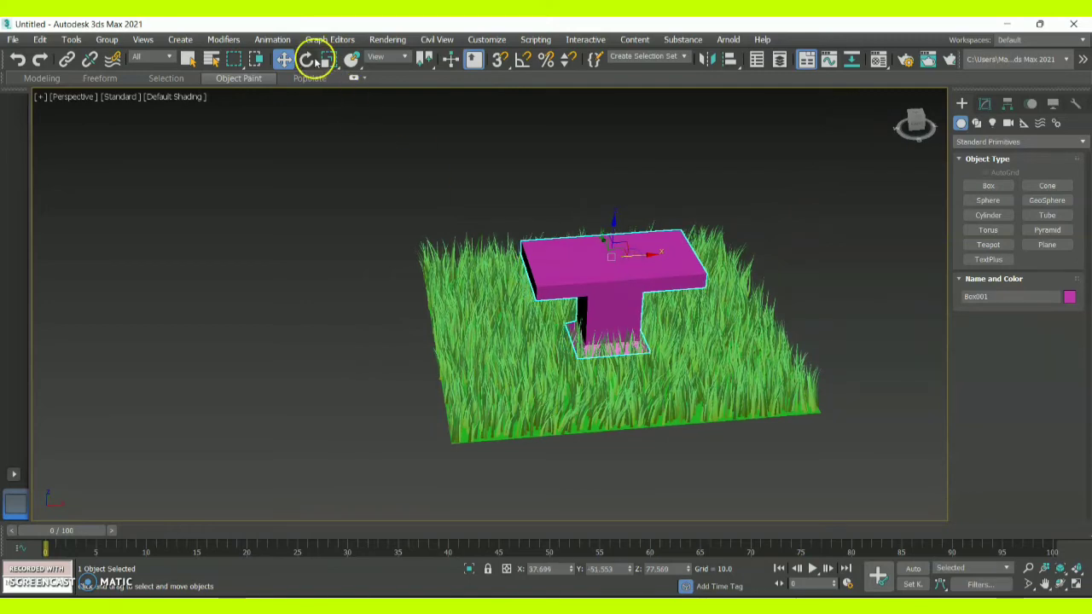
- Scale Box001 to 90 along X to narrow the table top, then deselect it
left_click(327, 60)
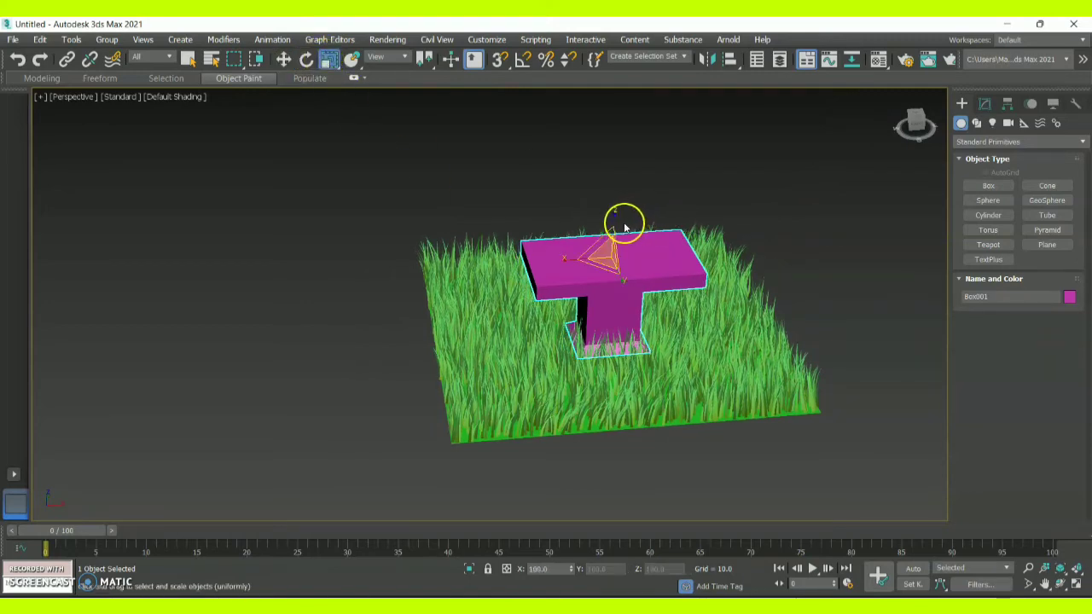
left_click_drag(615, 223, 615, 221)
left_click(577, 259)
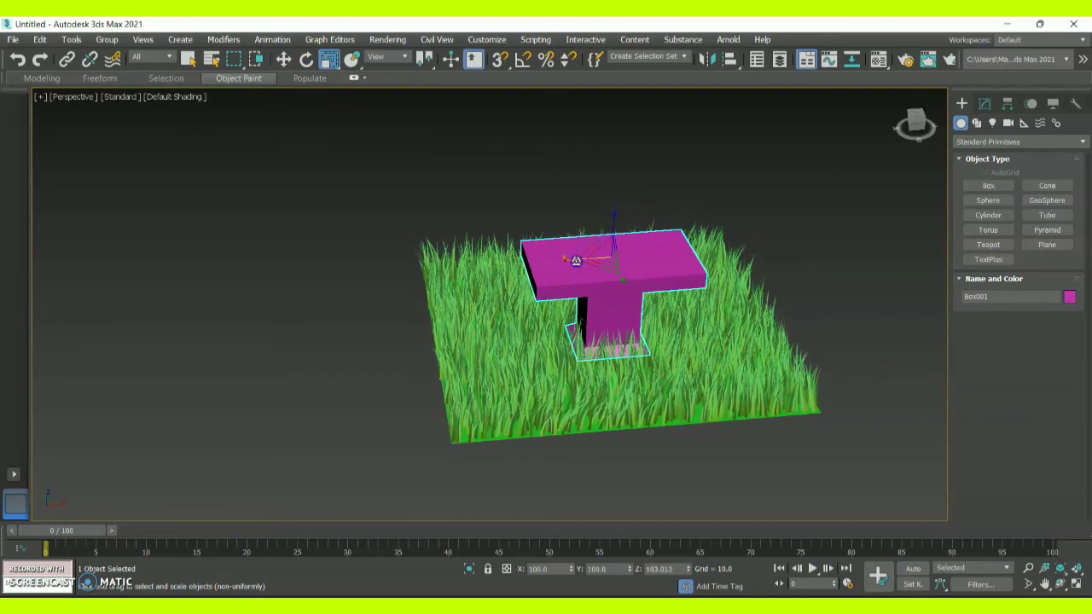
left_click_drag(577, 259, 617, 275)
left_click(618, 279)
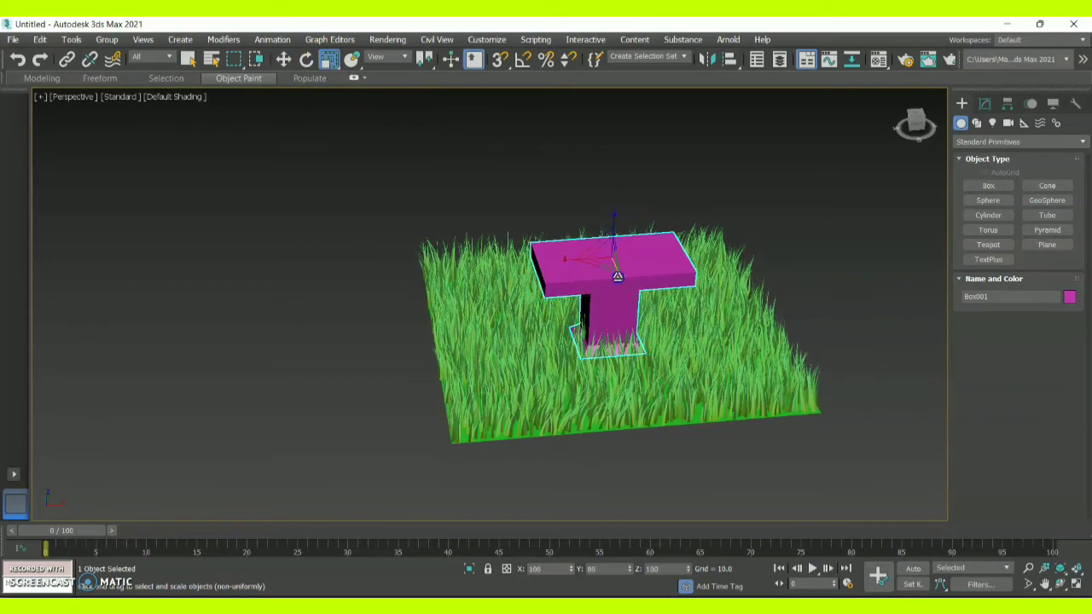
left_click(790, 248)
left_click(919, 122)
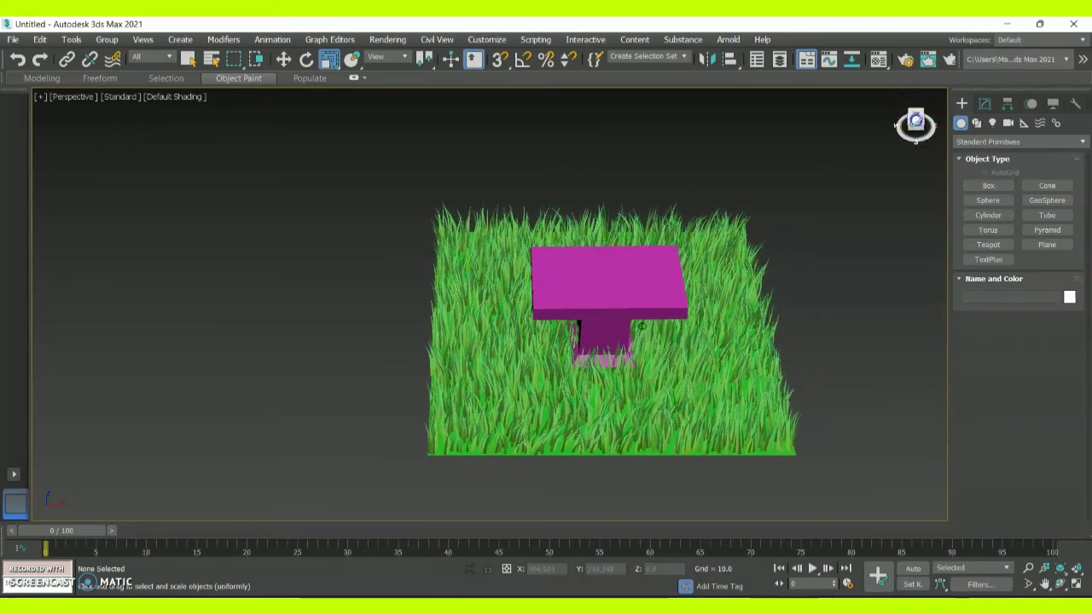
- Move Box001 slightly to the right along X, then deselect it
left_click_drag(915, 124, 915, 134)
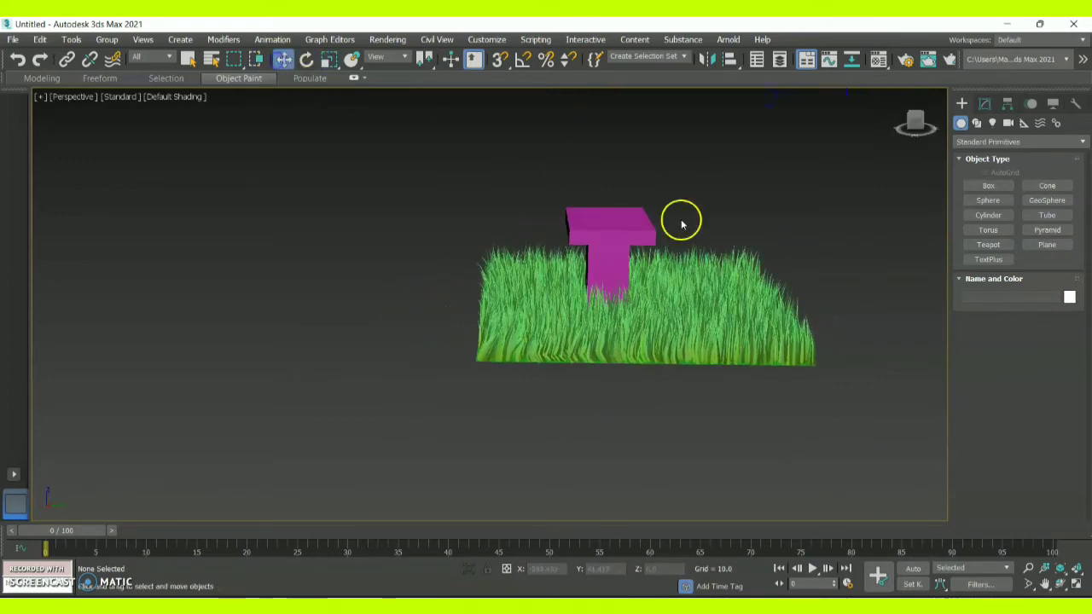
left_click(592, 259)
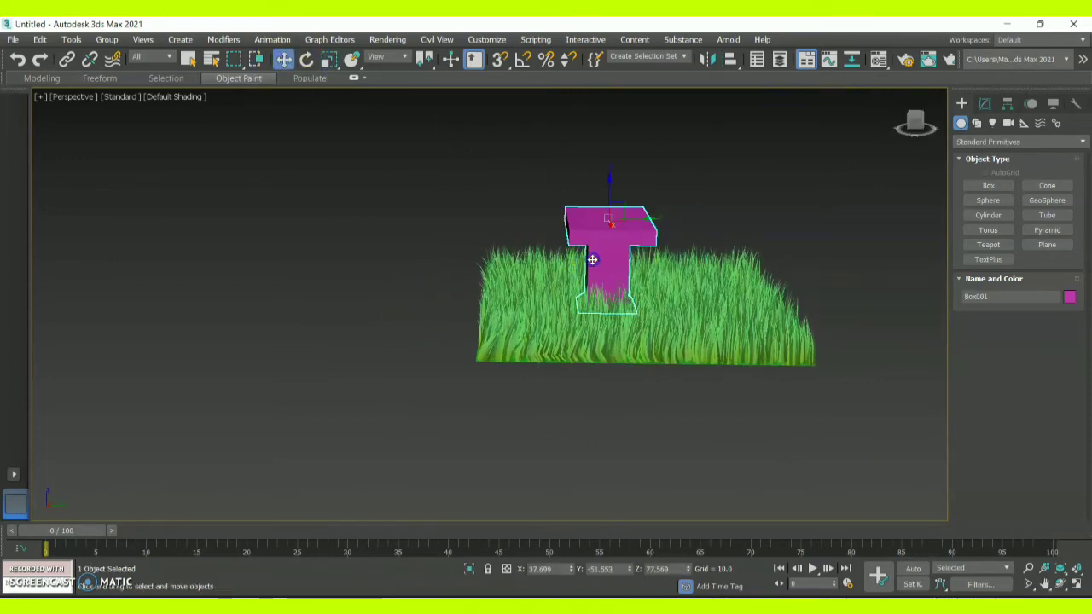
left_click_drag(637, 219, 667, 217)
left_click(769, 213)
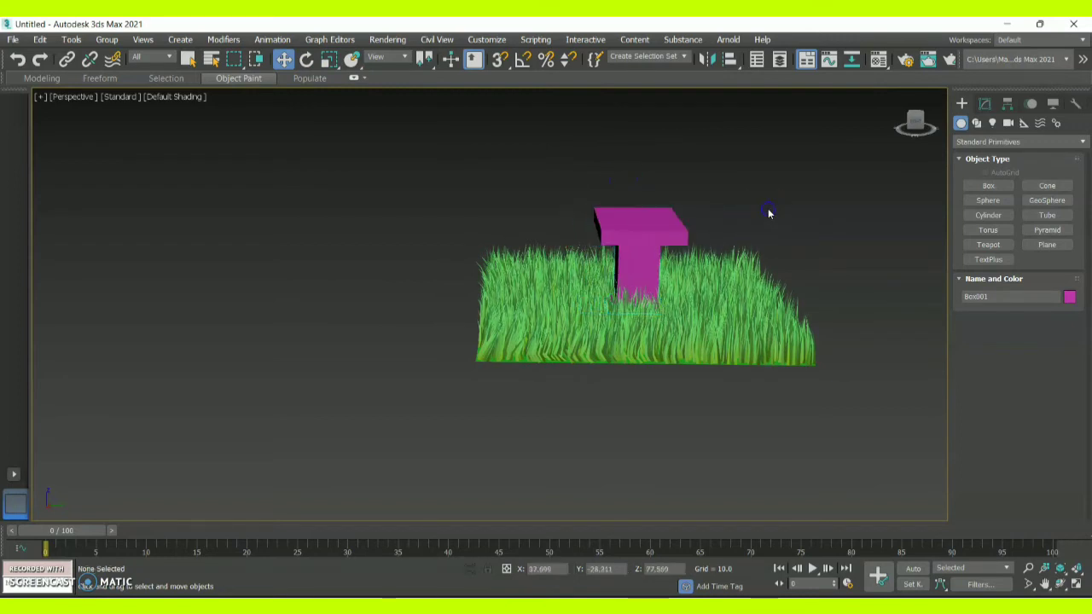
left_click_drag(916, 122, 182, 134)
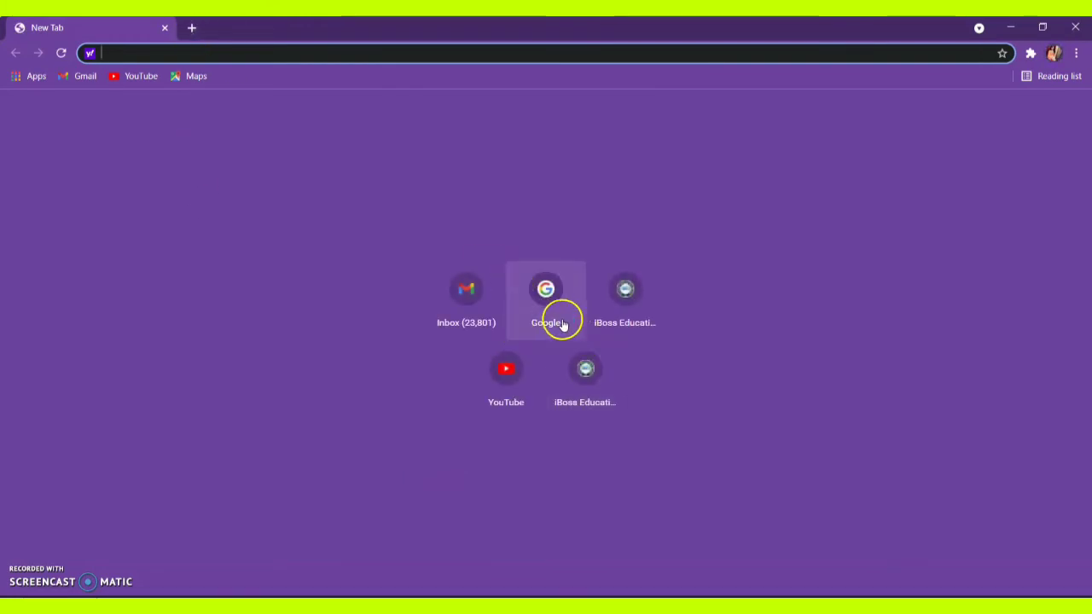
- Search Google for 'wooden texture bg'
left_click(556, 320)
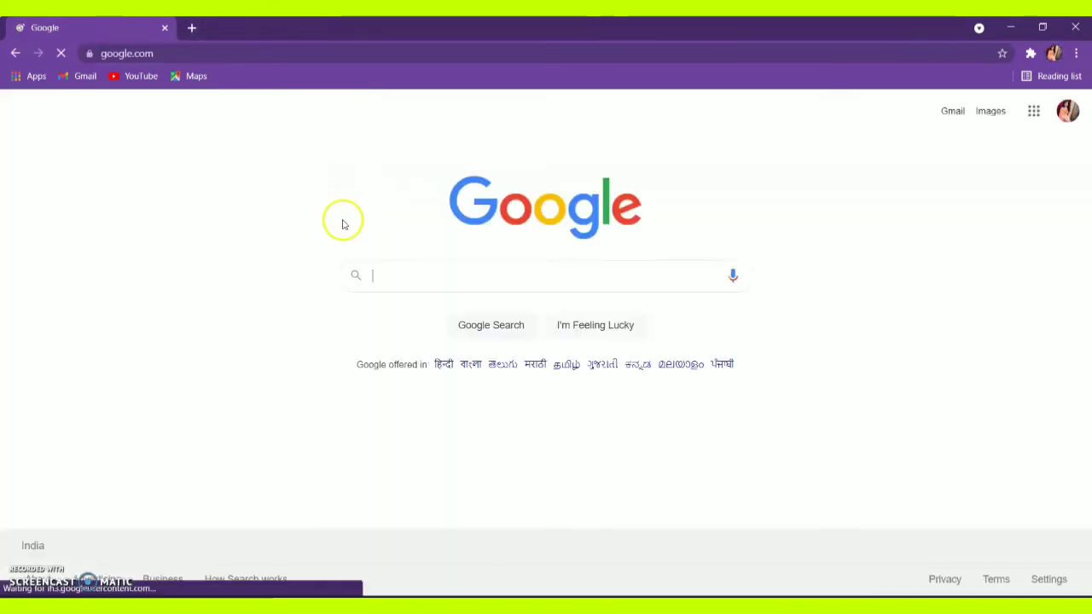
type("wooden ")
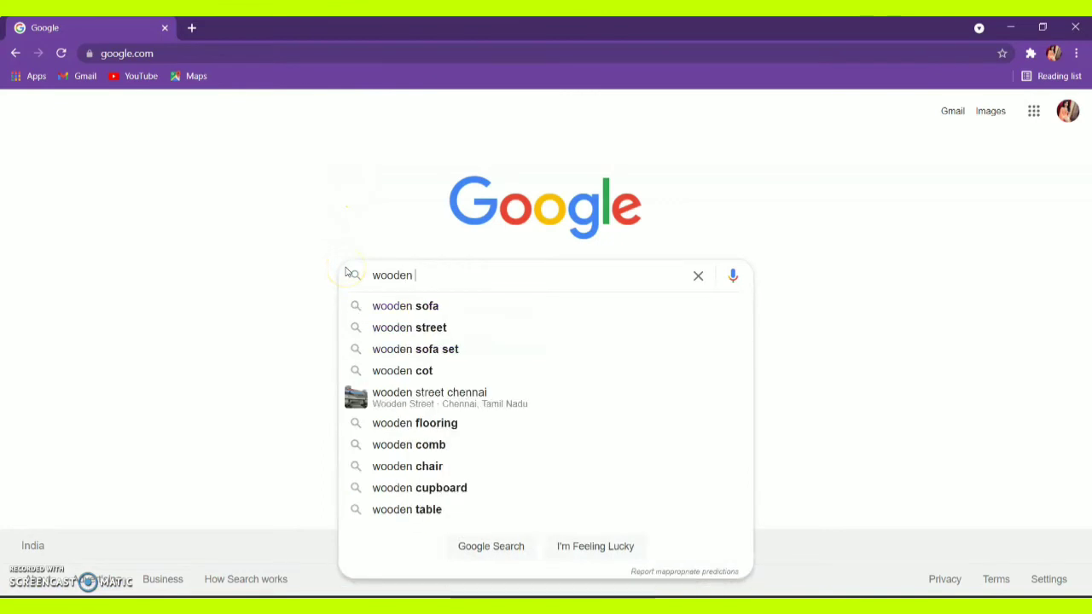
type("tex")
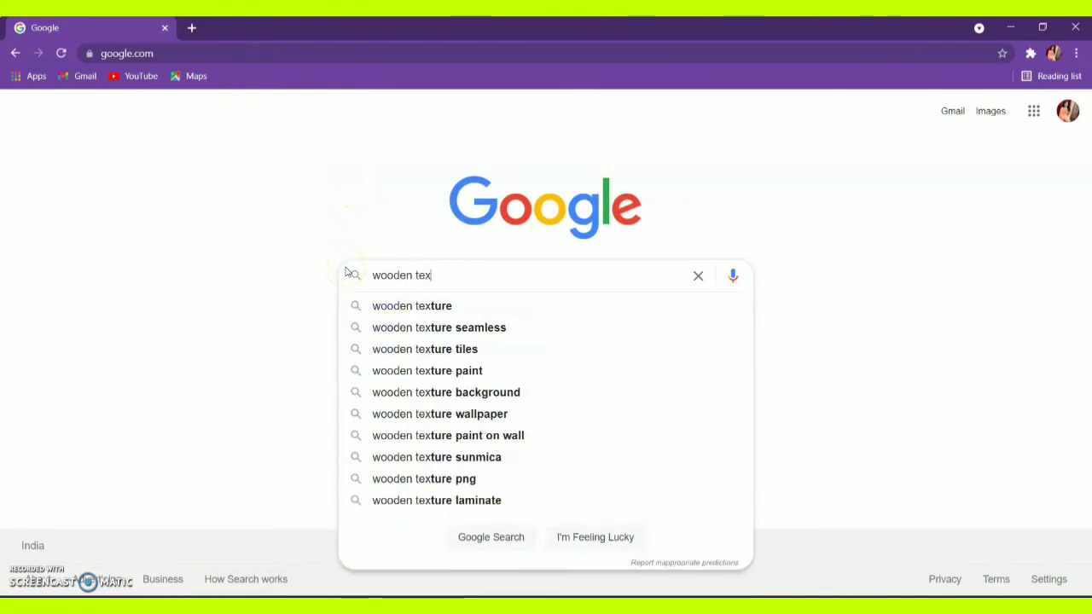
type("ture bf")
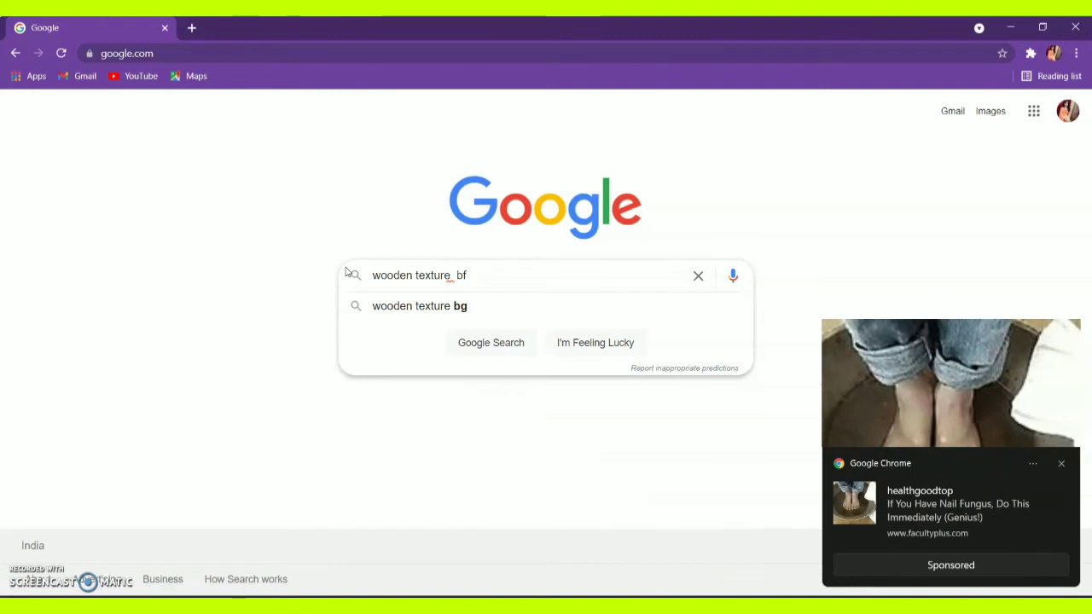
key("BackSpace")
type("g")
key("Return")
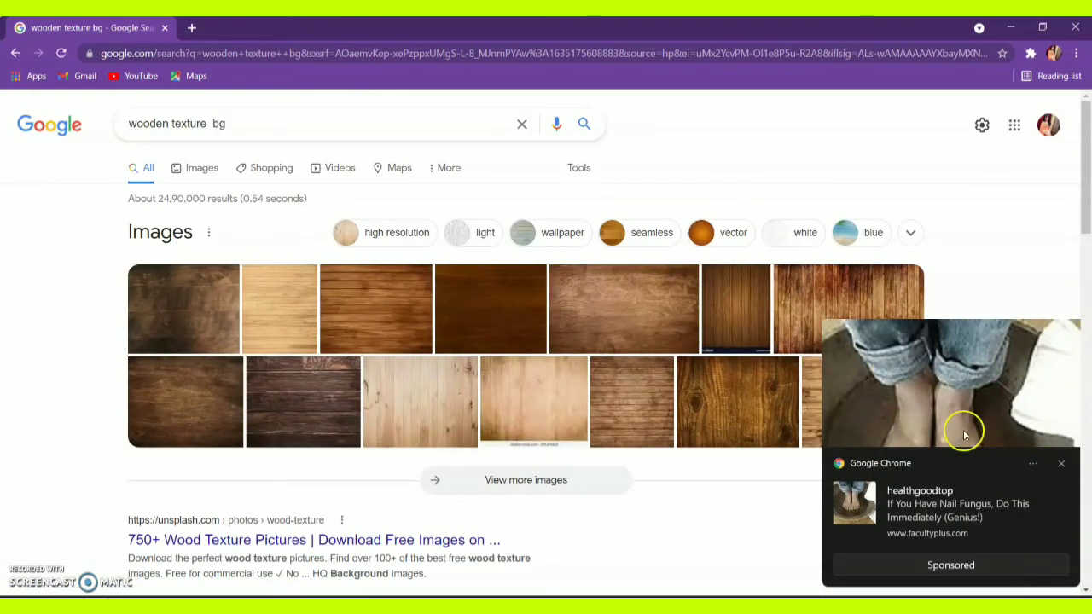
- Dismiss the sponsored popups and switch to the Images results for wooden textures
left_click(1061, 463)
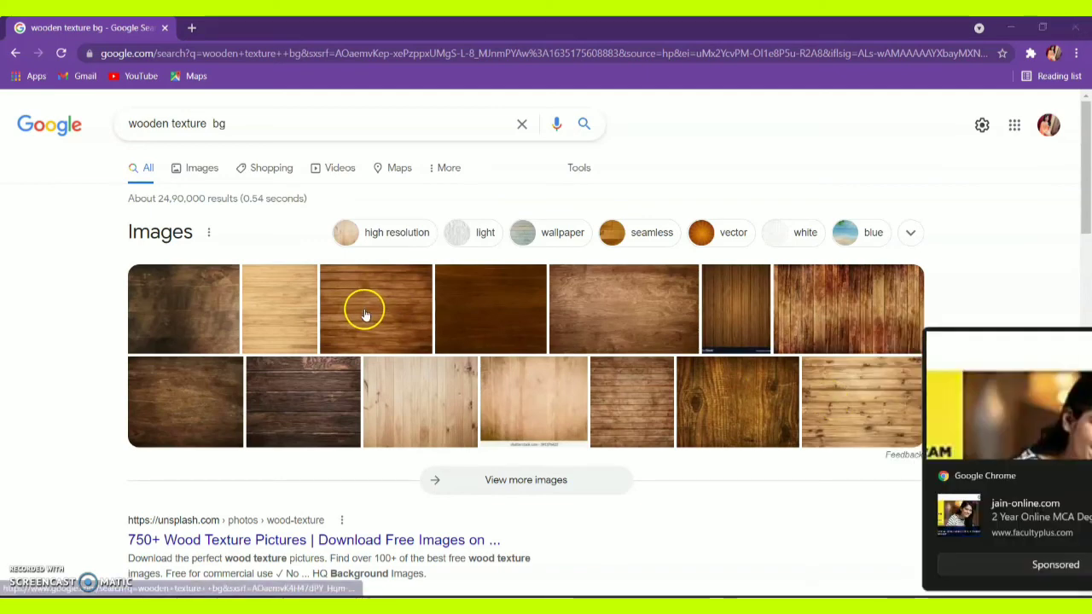
left_click(365, 313)
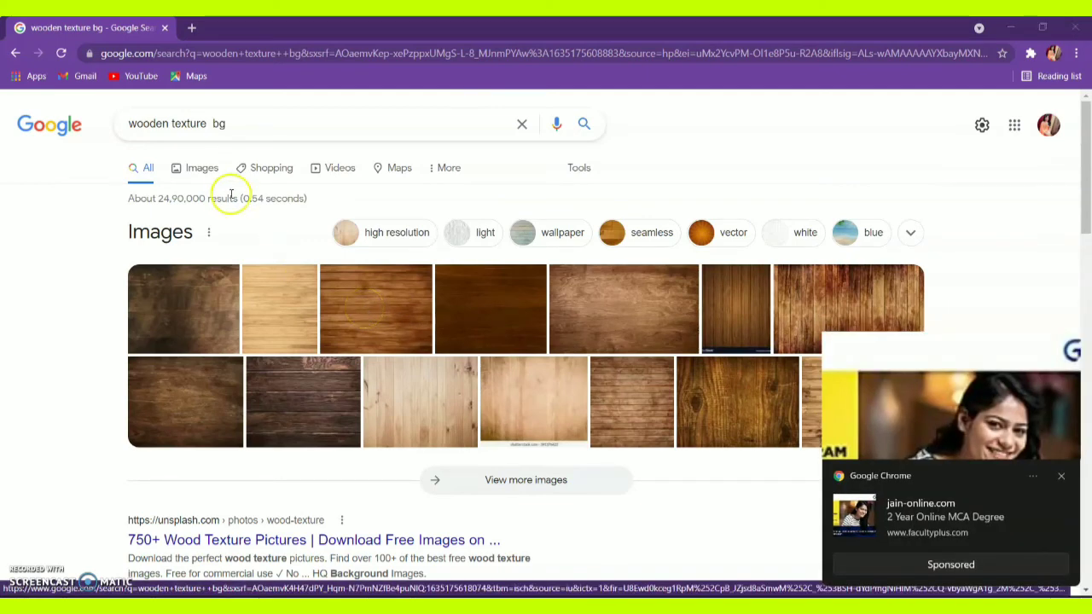
left_click(207, 175)
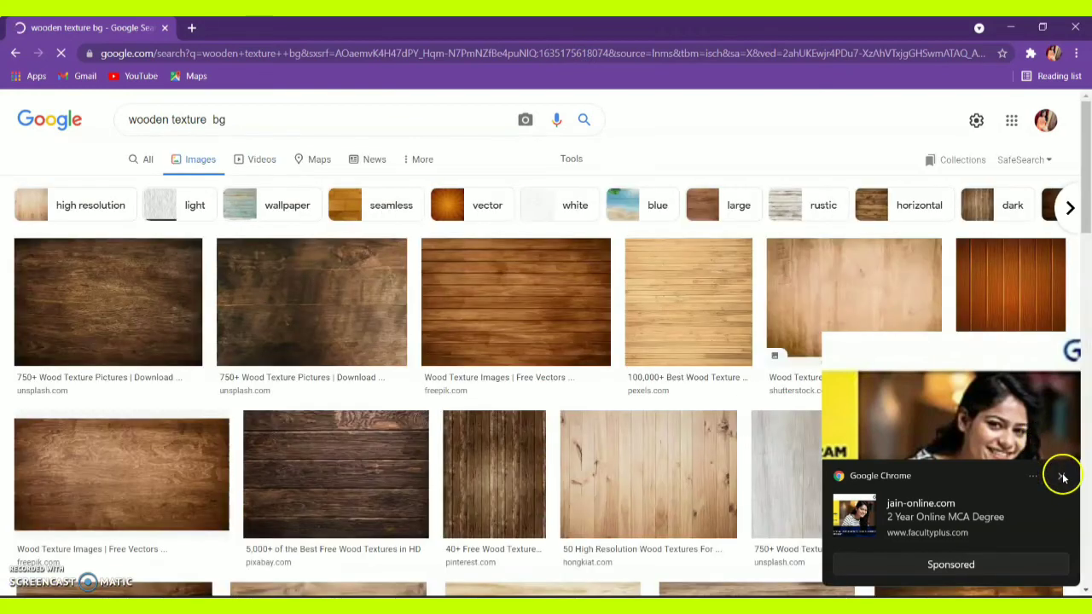
left_click(1062, 477)
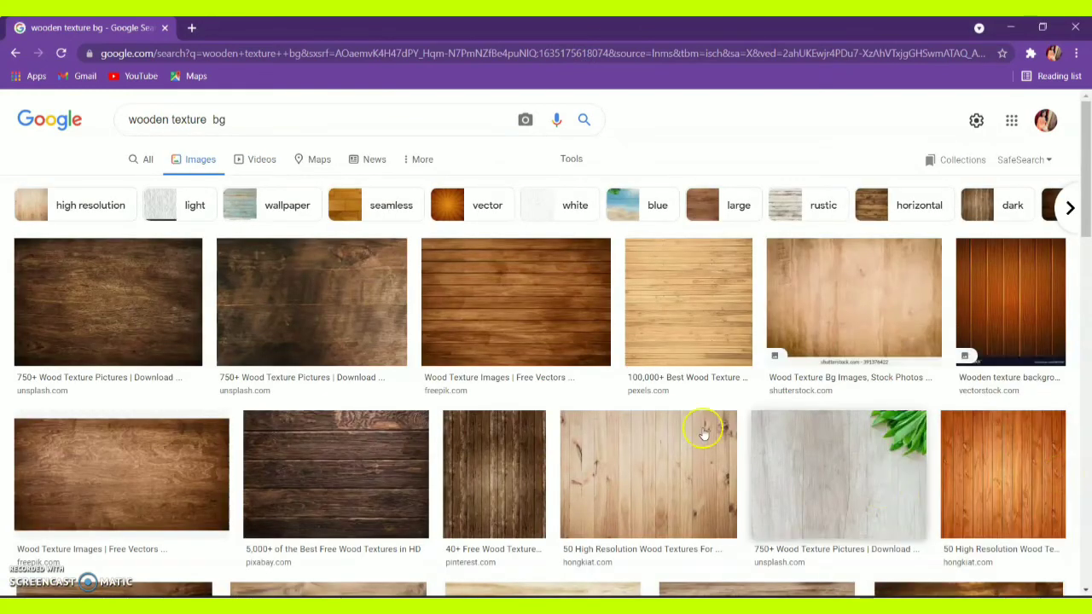
scroll(328, 283, "down", 5)
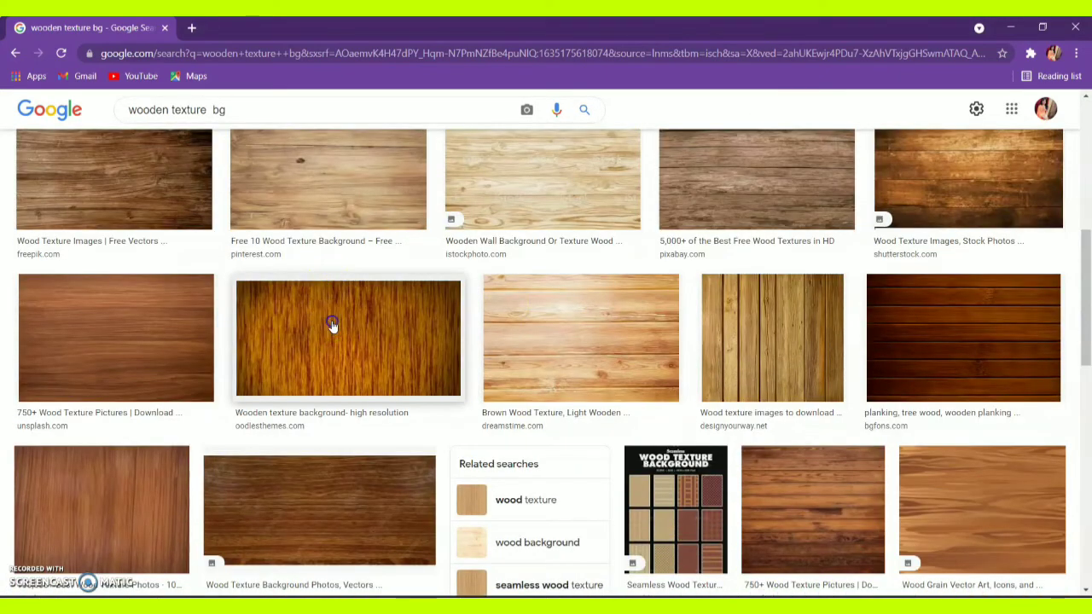
- Save the high-resolution wooden texture preview image as a JPEG on the Desktop
left_click(332, 325)
right_click(778, 249)
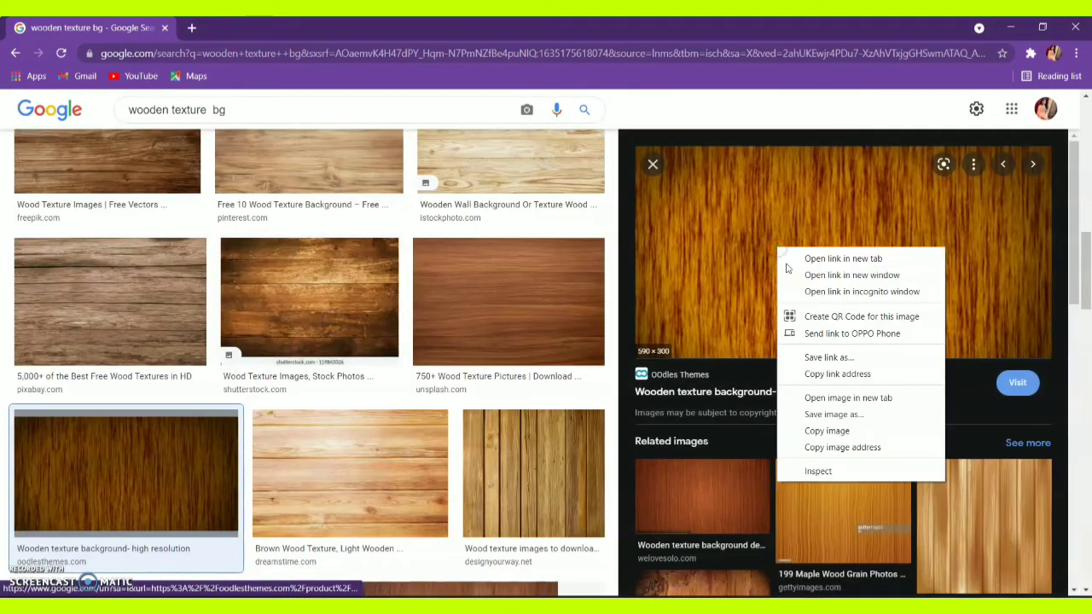
left_click(831, 415)
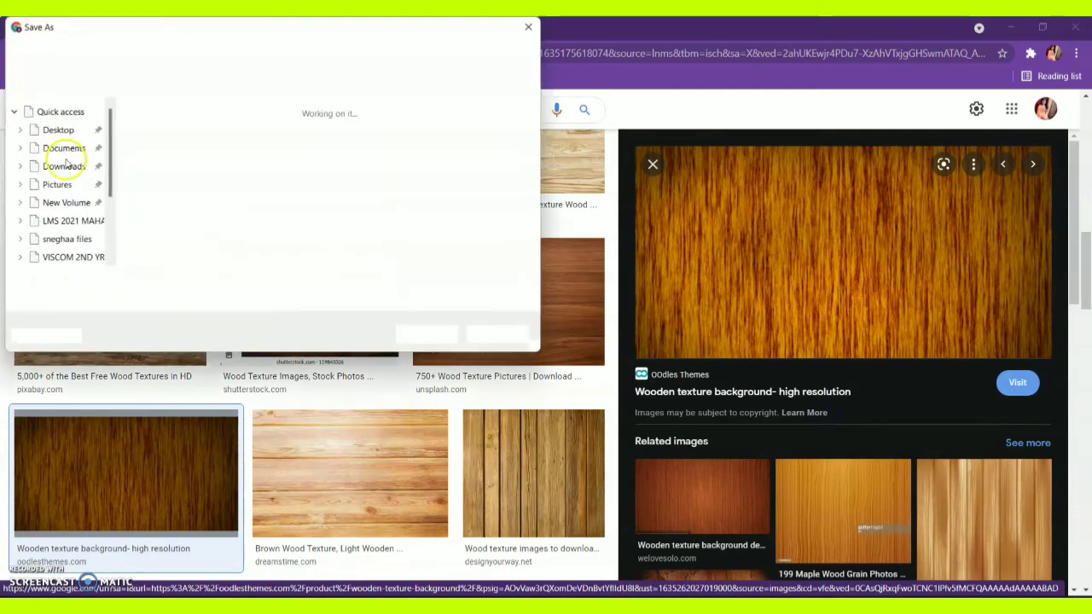
left_click(62, 129)
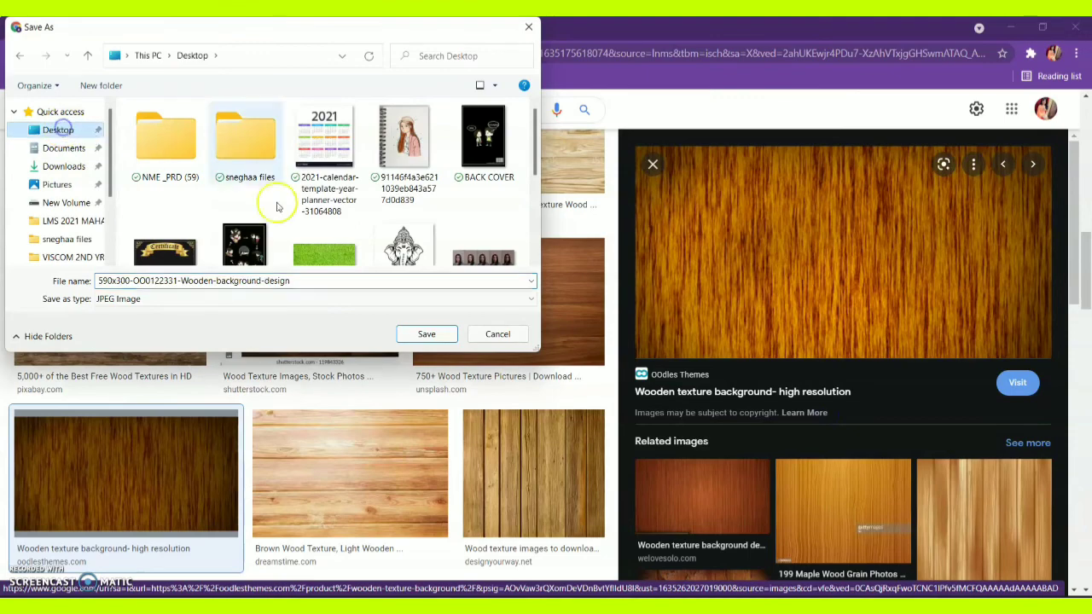
left_click(427, 334)
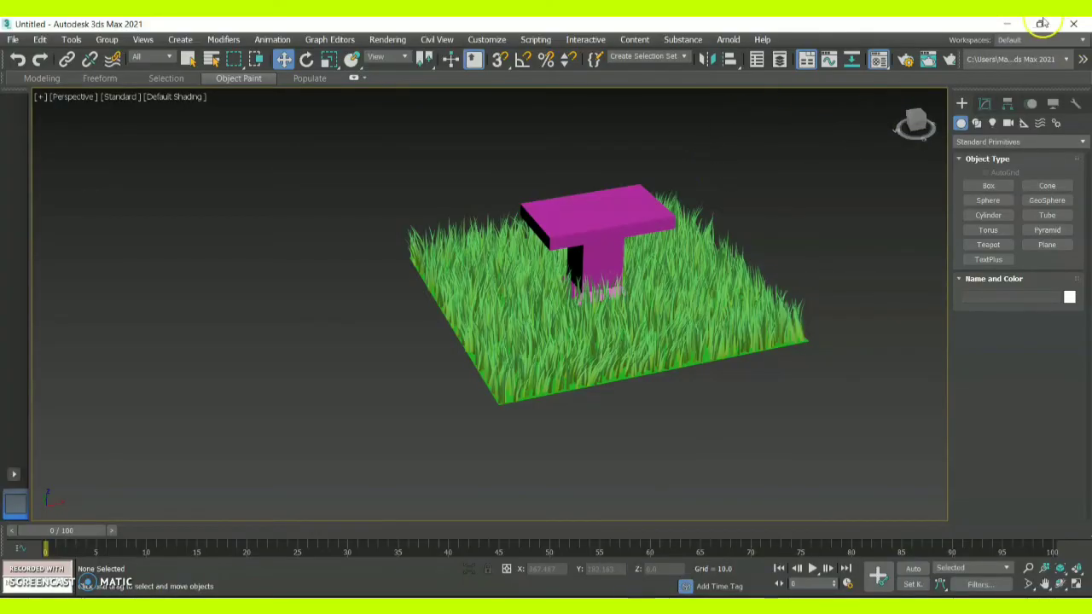
- Load the Desktop wood JPEG into the first Material Editor slot and apply it to Box001
key("m")
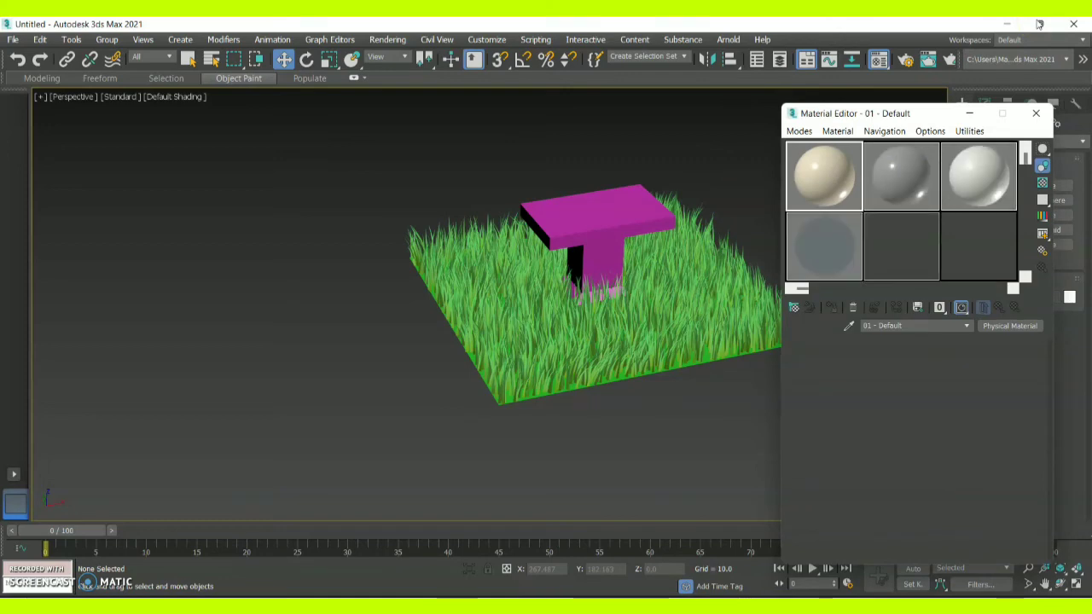
left_click(1039, 24)
left_click(1006, 24)
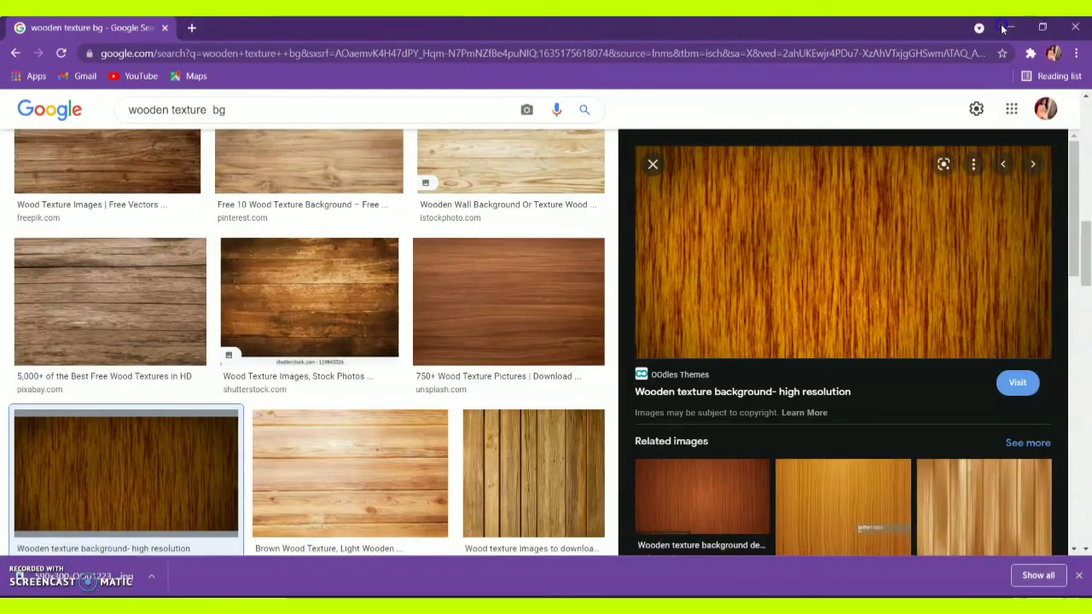
left_click(1003, 29)
left_click(365, 84)
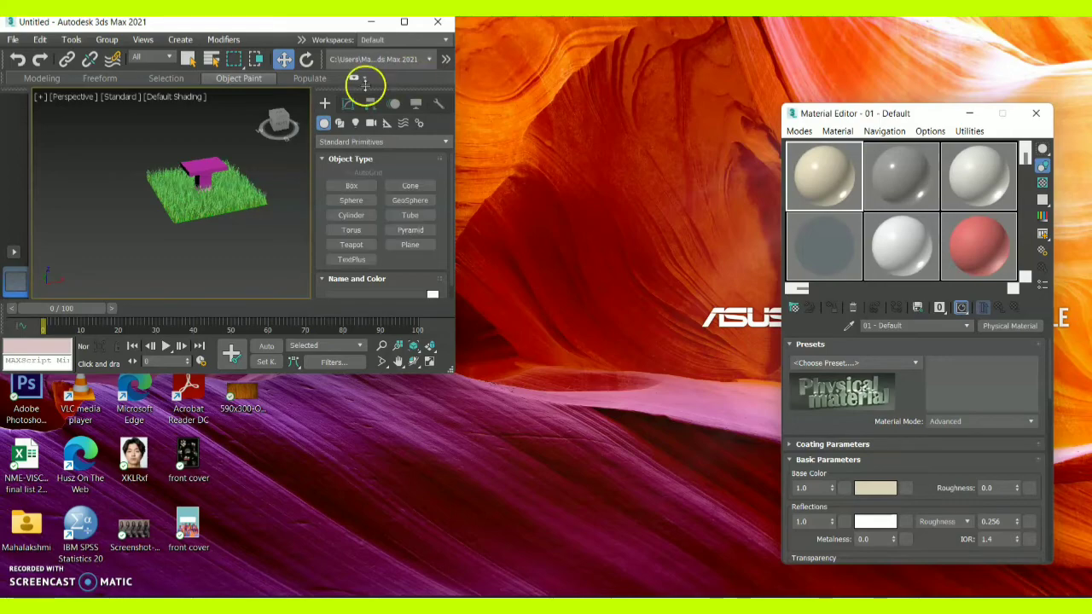
left_click_drag(241, 394, 826, 187)
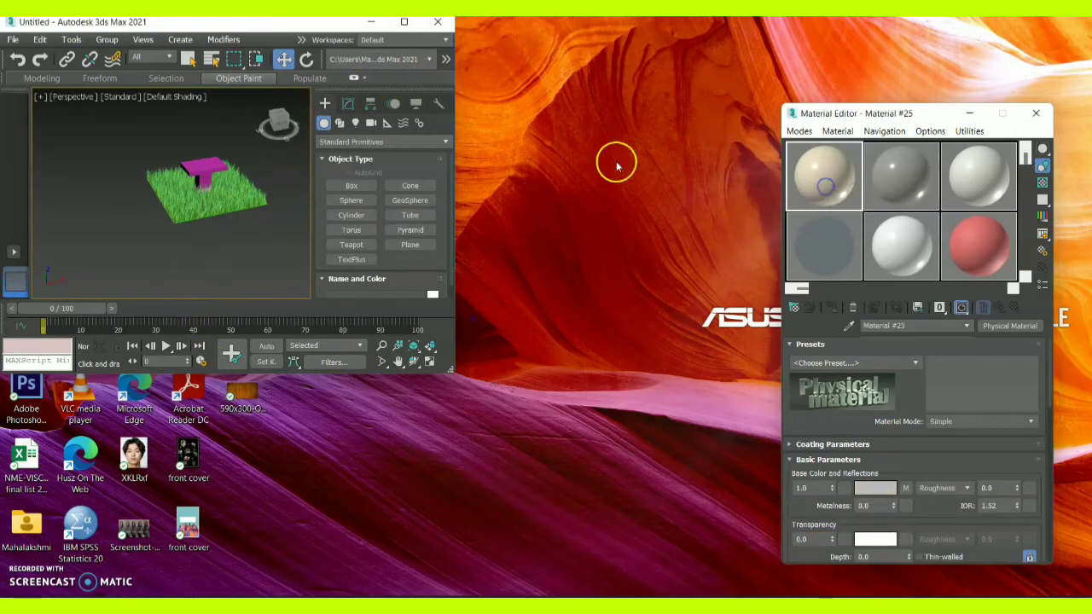
left_click(406, 23)
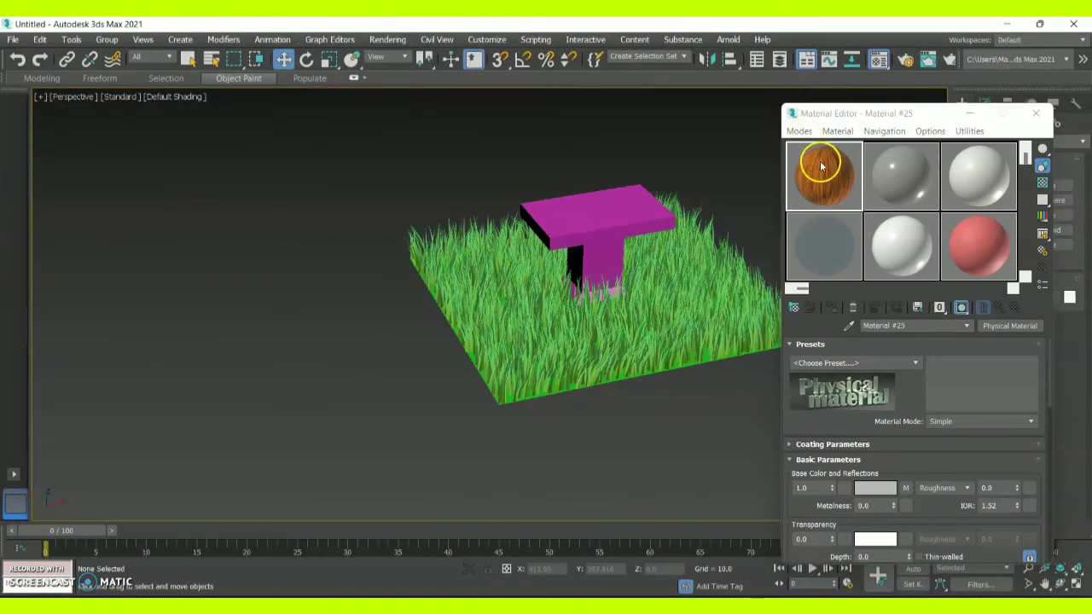
left_click_drag(821, 166, 599, 219)
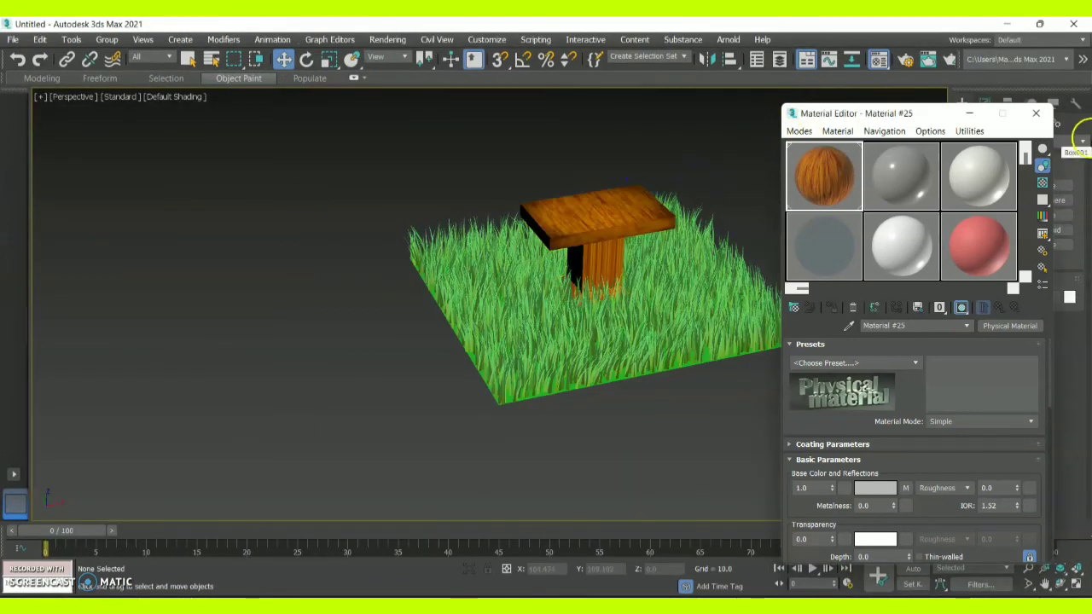
- Close the Material Editor and pick Wall from the AEC Extended object category
left_click(1035, 113)
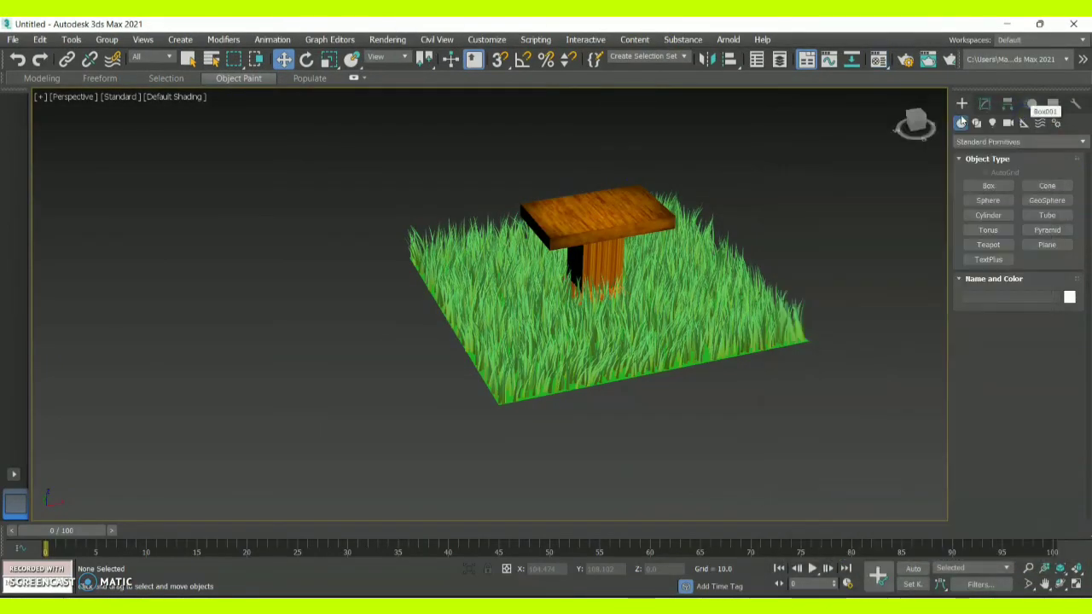
mouse_move(922, 127)
left_mouse_down()
mouse_move(914, 116)
mouse_move(925, 141)
mouse_move(921, 127)
left_mouse_up()
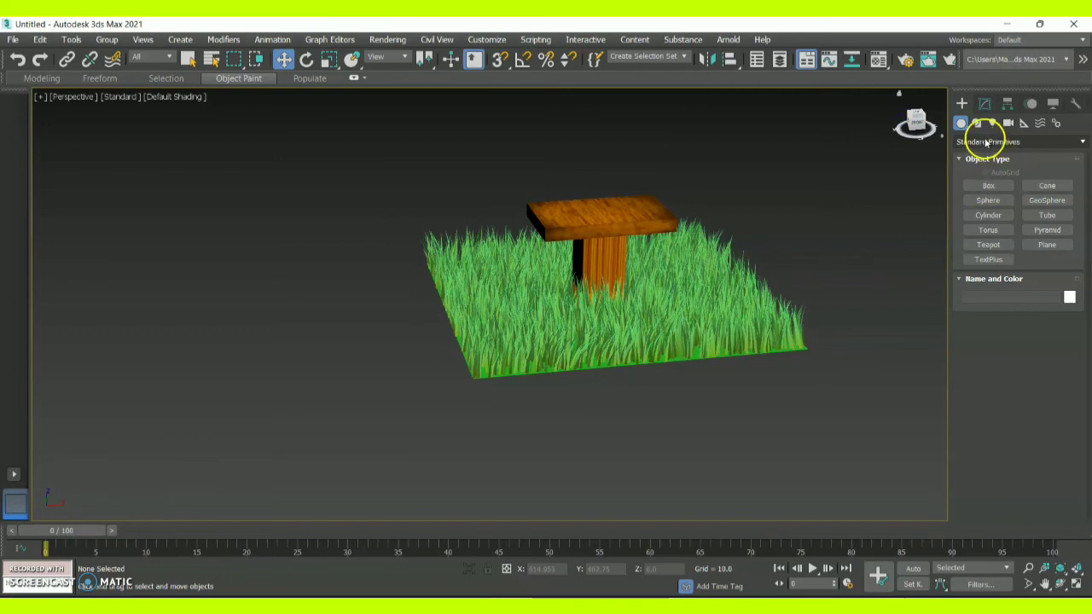
left_click(991, 141)
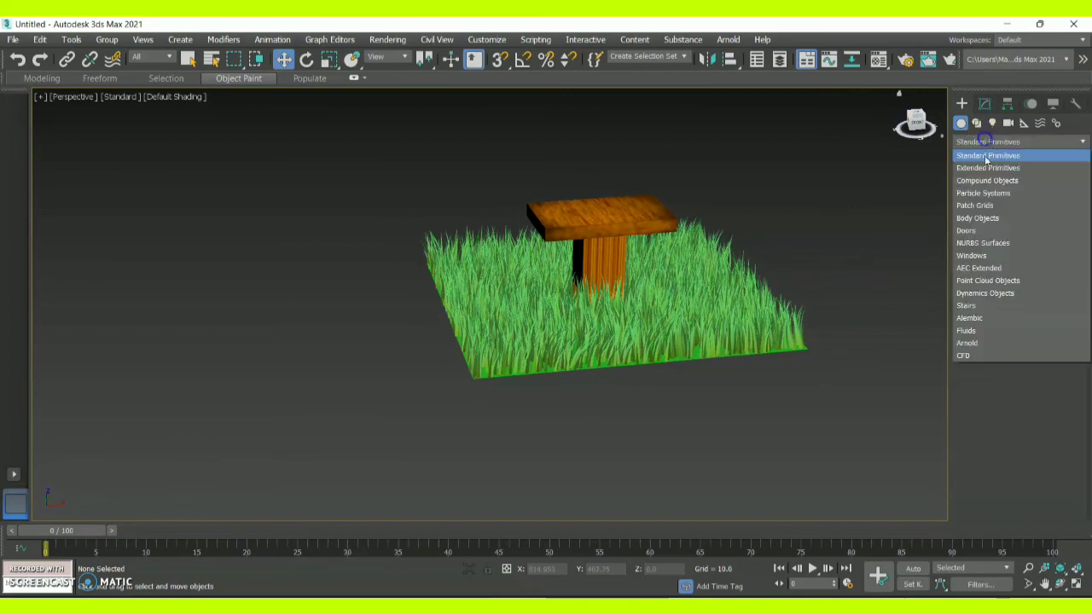
left_click(980, 268)
left_click(986, 202)
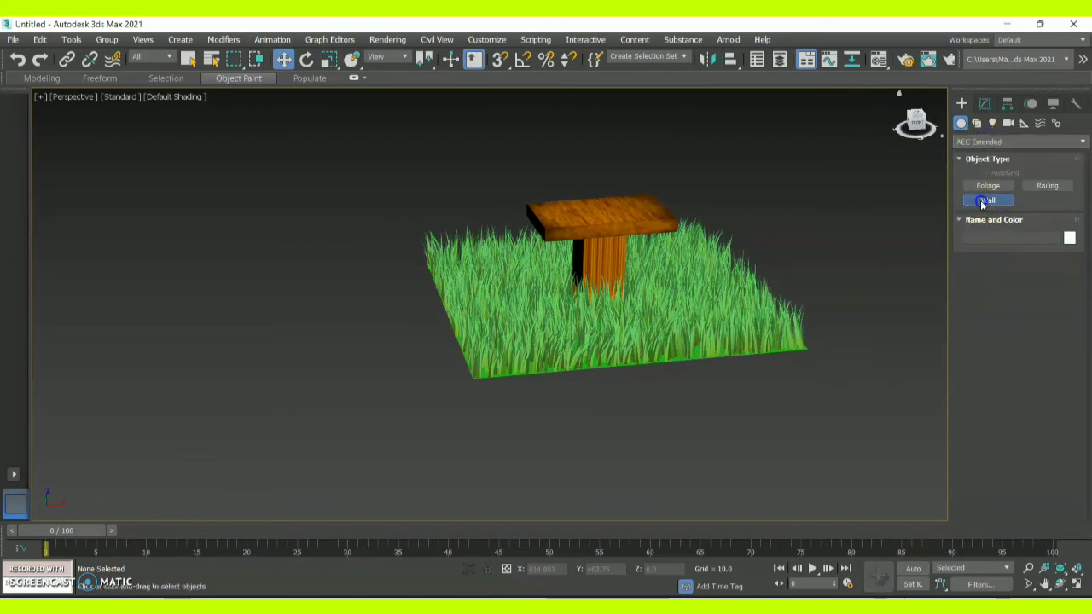